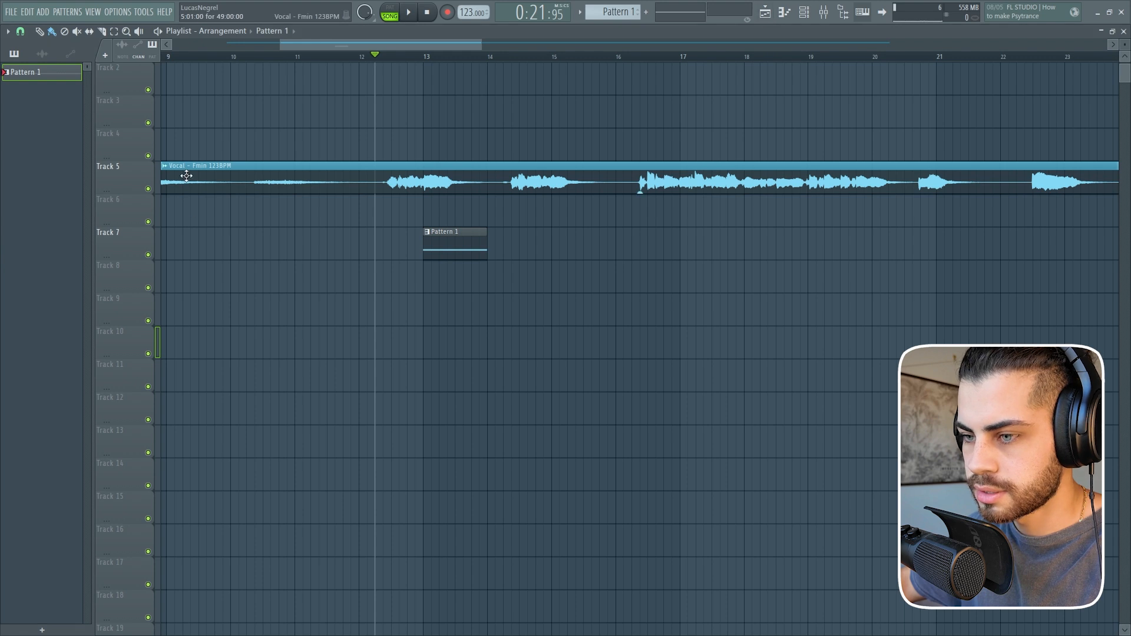
Open the Piano channel's notes in Pattern 1, place a one-bar F3 at bar 1 and a one-bar C4 at bar 2, and audition them.
{"action": "left_click", "coordinate": [808, 13]}
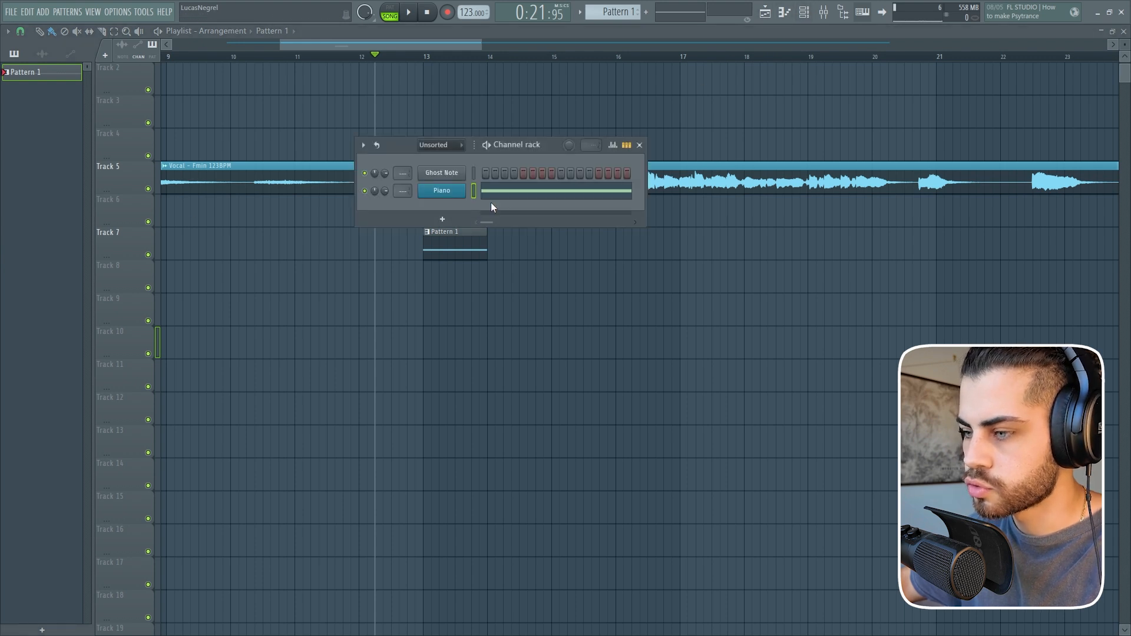
{"action": "left_click", "coordinate": [507, 192]}
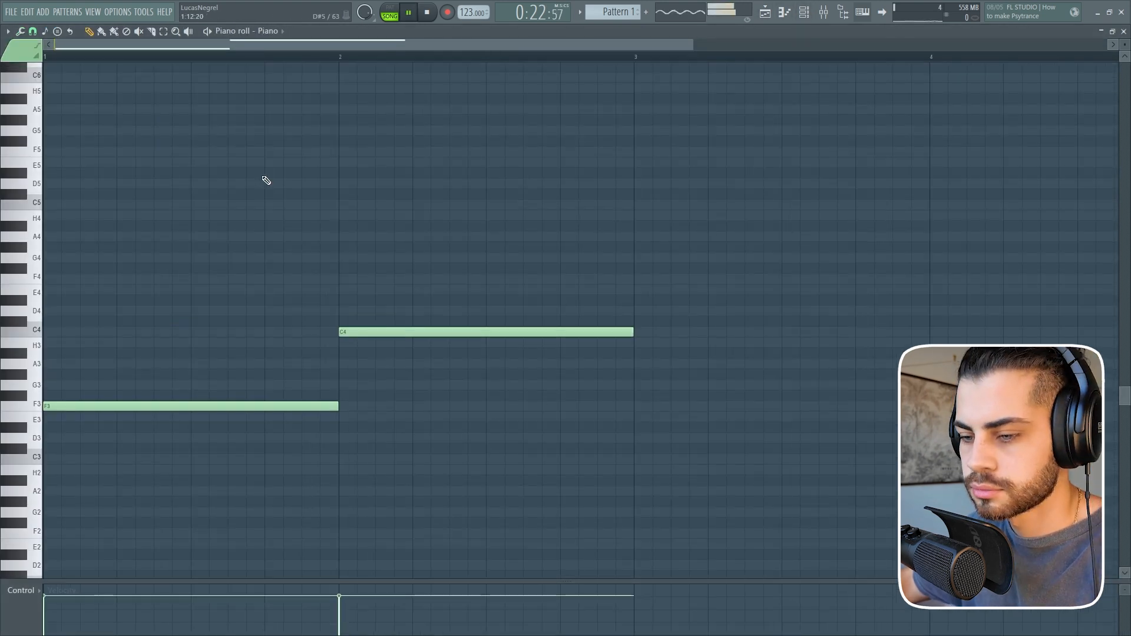
{"action": "scroll", "coordinate": [285, 184], "scroll_direction": "up", "scroll_amount": 1}
{"action": "key", "text": "space"}
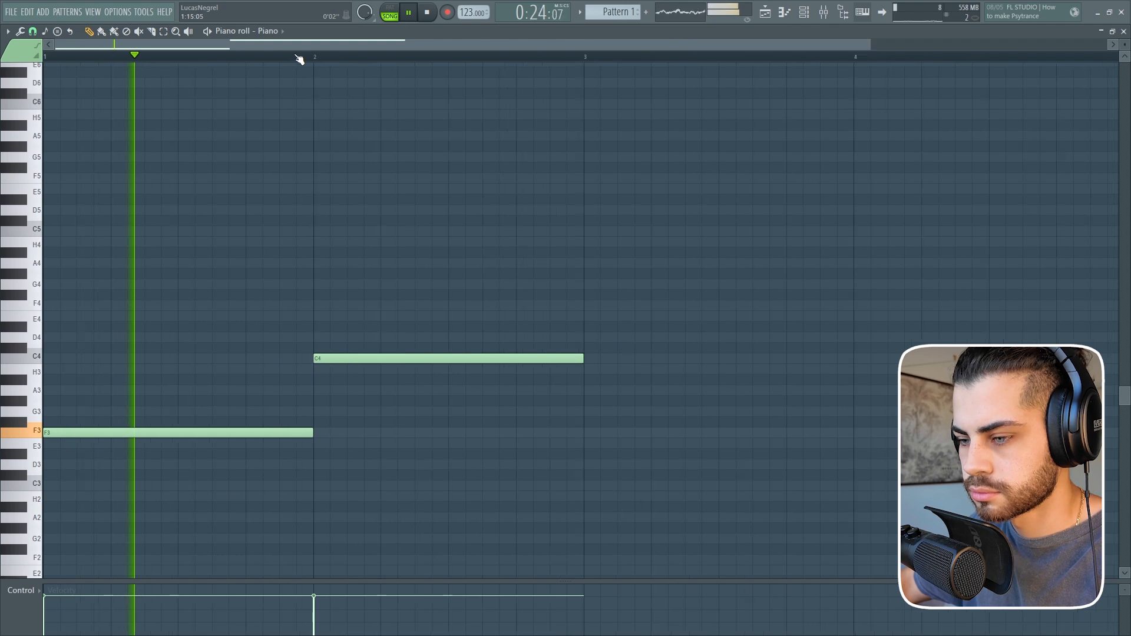
{"action": "scroll", "coordinate": [296, 56], "scroll_direction": "down", "scroll_amount": 2}
{"action": "key", "text": "space"}
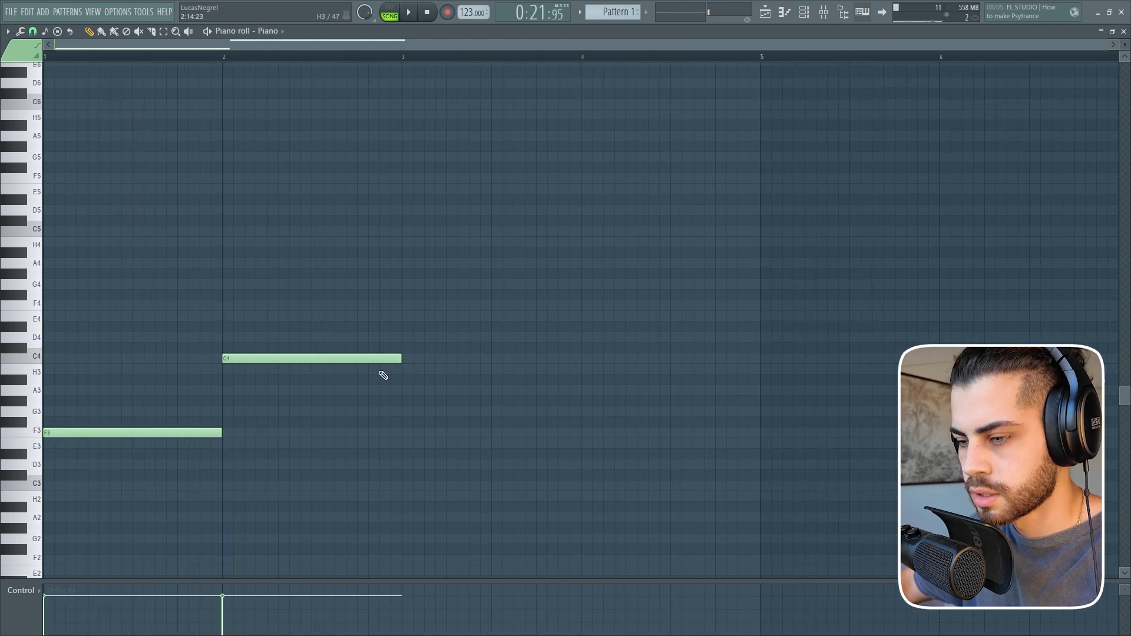
{"action": "left_click", "coordinate": [274, 58]}
{"action": "key", "text": "space"}
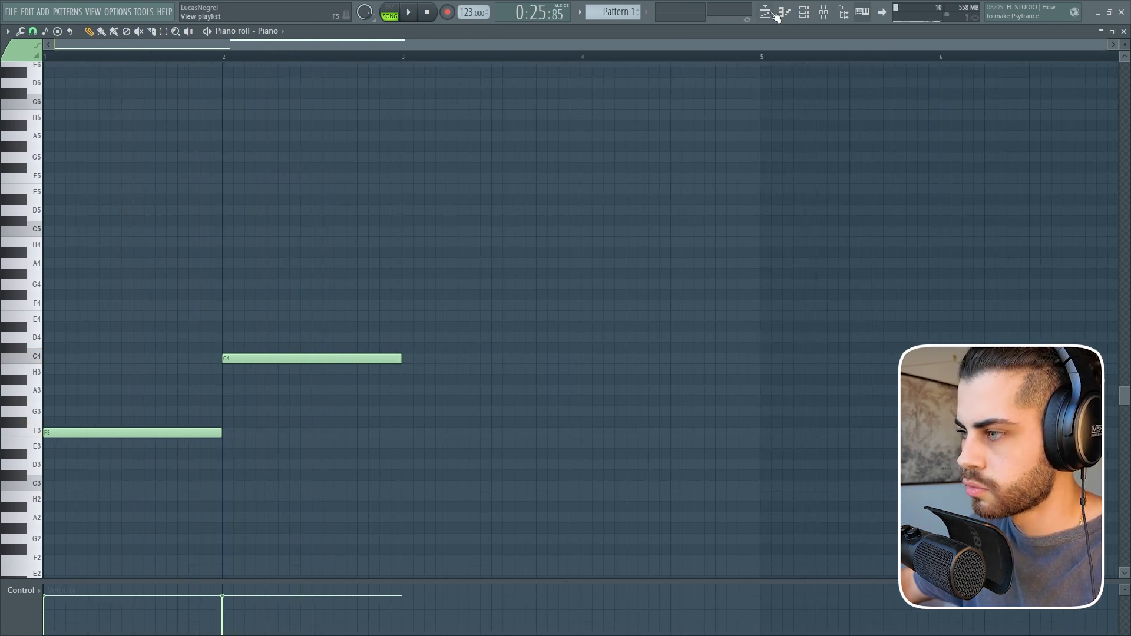
Stretch the F3 note to two bars, start C4 at bar 3 and lengthen it to two bars as well.
{"action": "left_click", "coordinate": [764, 13]}
{"action": "scroll", "coordinate": [519, 49], "scroll_direction": "right", "scroll_amount": 1}
{"action": "scroll", "coordinate": [515, 48], "scroll_direction": "down", "scroll_amount": 2}
{"action": "left_click_drag", "start_coordinate": [498, 47], "coordinate": [542, 47]}
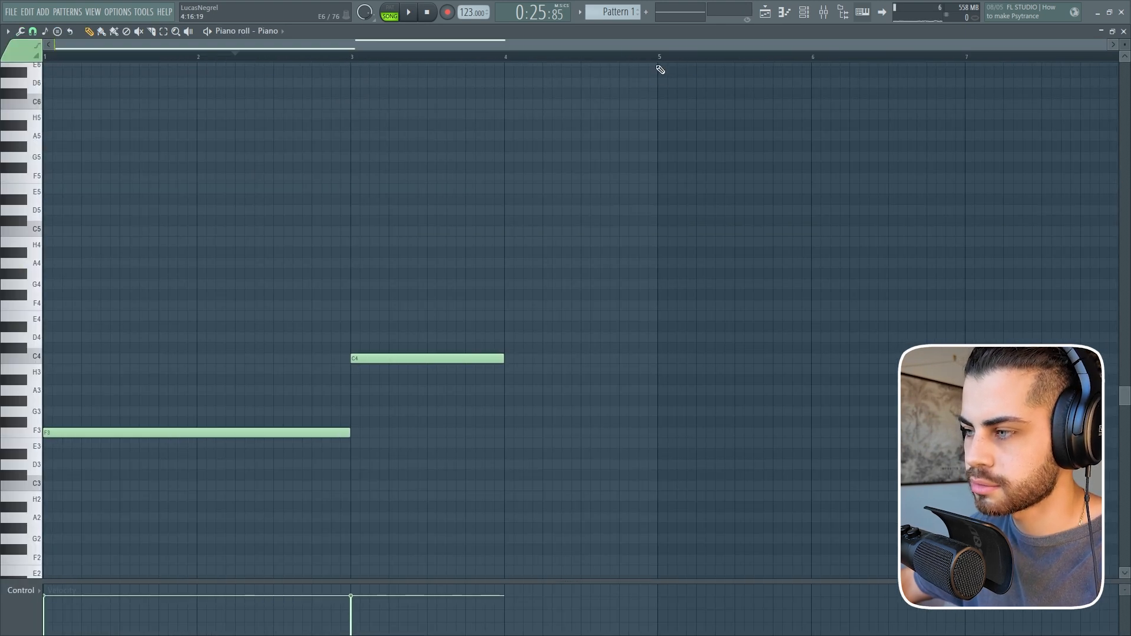
{"action": "left_click_drag", "start_coordinate": [659, 48], "coordinate": [1028, 50]}
{"action": "key", "text": "space"}
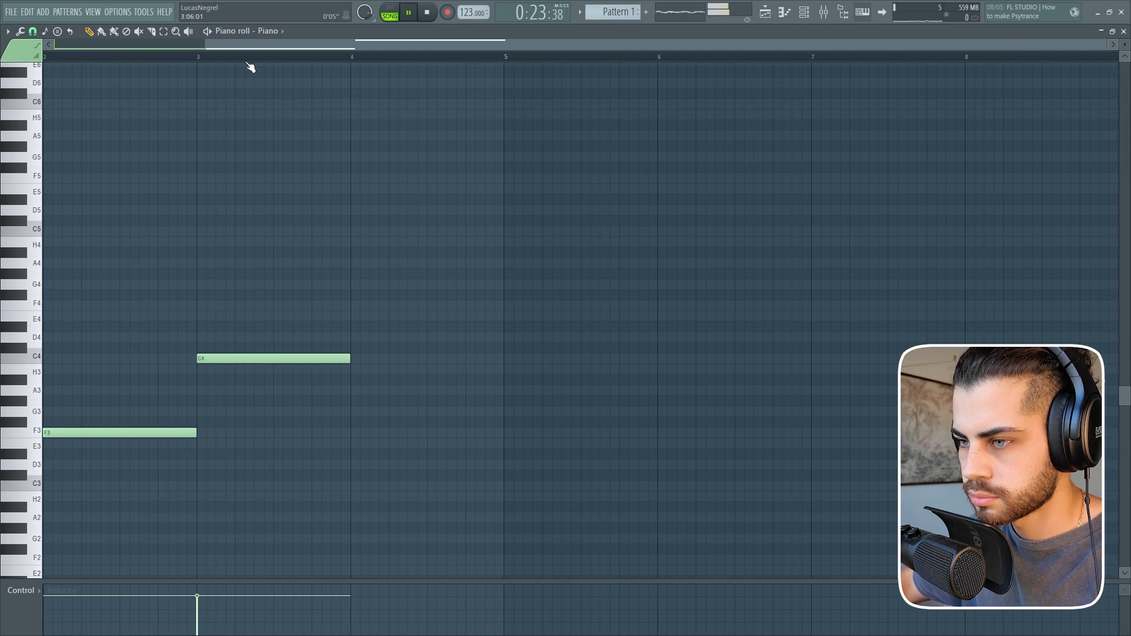
{"action": "scroll", "coordinate": [330, 141], "scroll_direction": "down", "scroll_amount": 1}
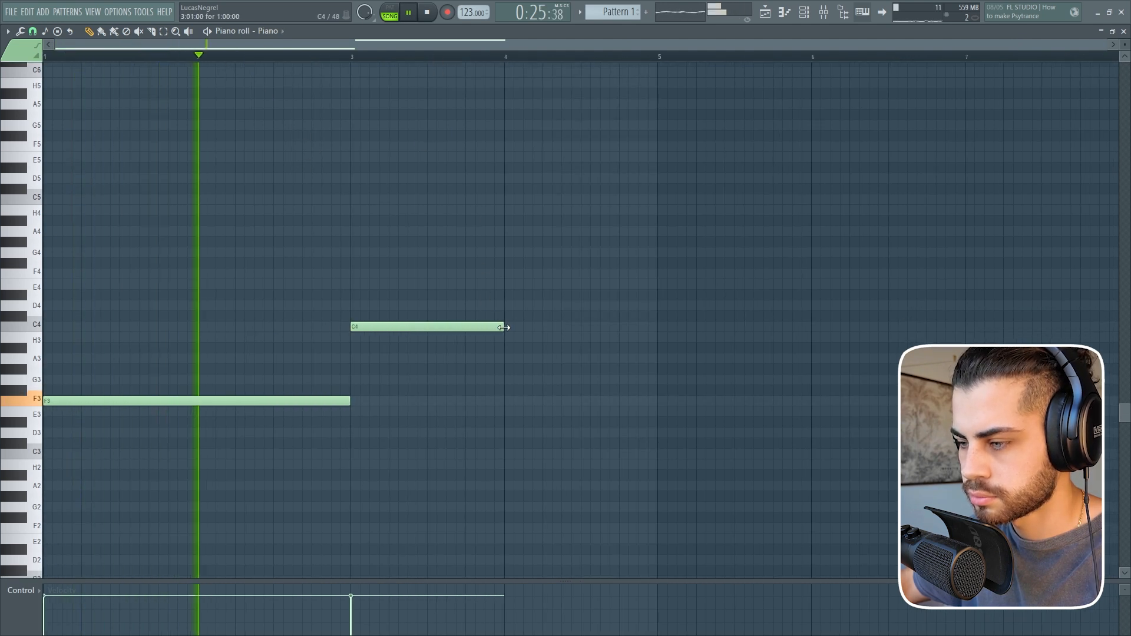
{"action": "left_click_drag", "start_coordinate": [504, 327], "coordinate": [658, 327]}
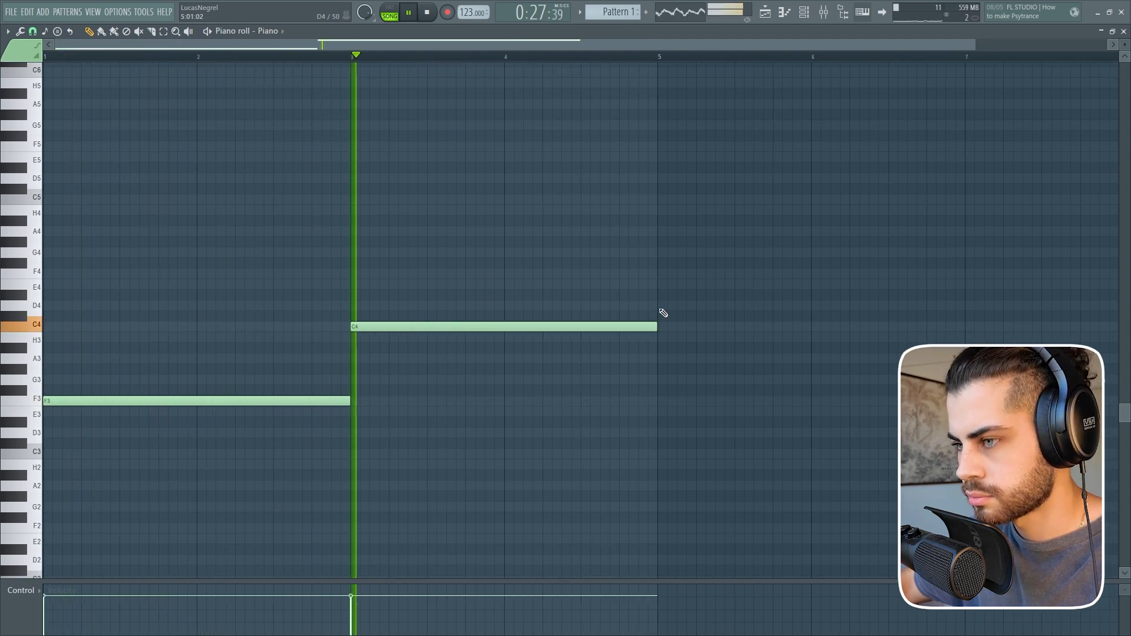
Add a two-bar C3 note at bar 5 and a two-bar G#3 note at bar 7.
{"action": "scroll", "coordinate": [489, 69], "scroll_direction": "down", "scroll_amount": 1}
{"action": "left_click", "coordinate": [602, 432]}
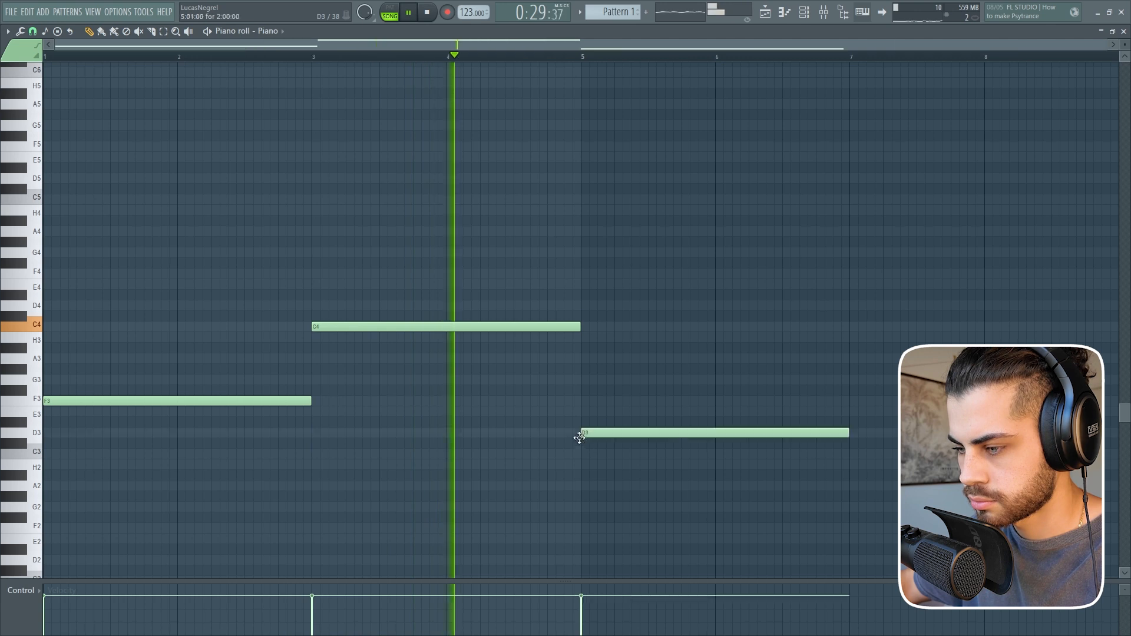
{"action": "left_click_drag", "start_coordinate": [601, 431], "coordinate": [600, 454]}
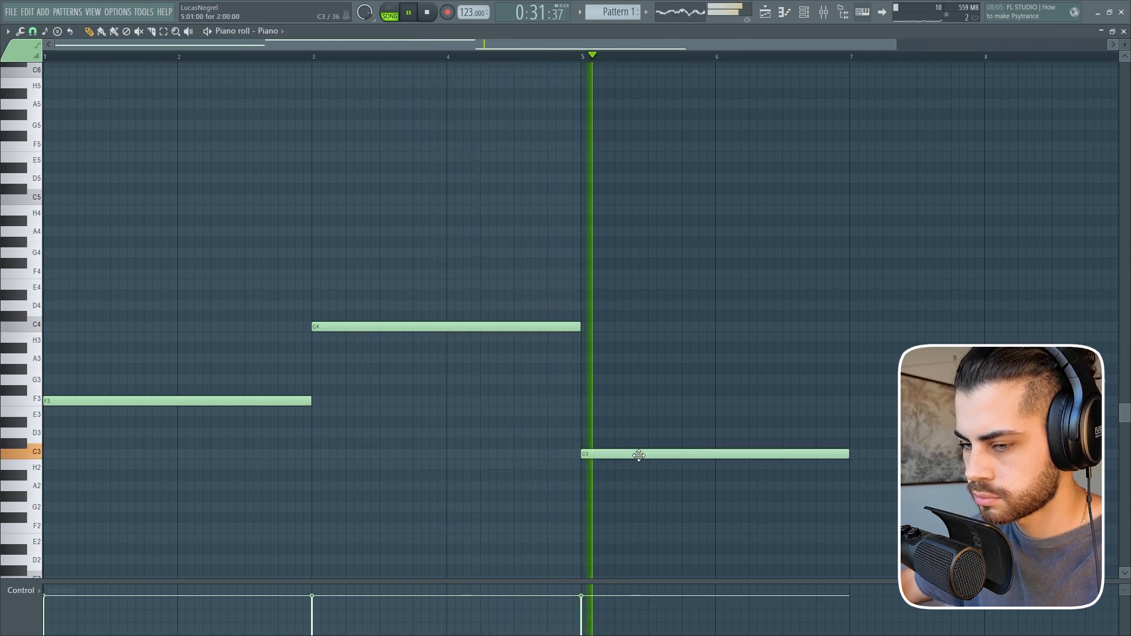
{"action": "left_click", "coordinate": [853, 370]}
{"action": "scroll", "coordinate": [647, 47], "scroll_direction": "right", "scroll_amount": 3}
{"action": "scroll", "coordinate": [646, 48], "scroll_direction": "down", "scroll_amount": 2}
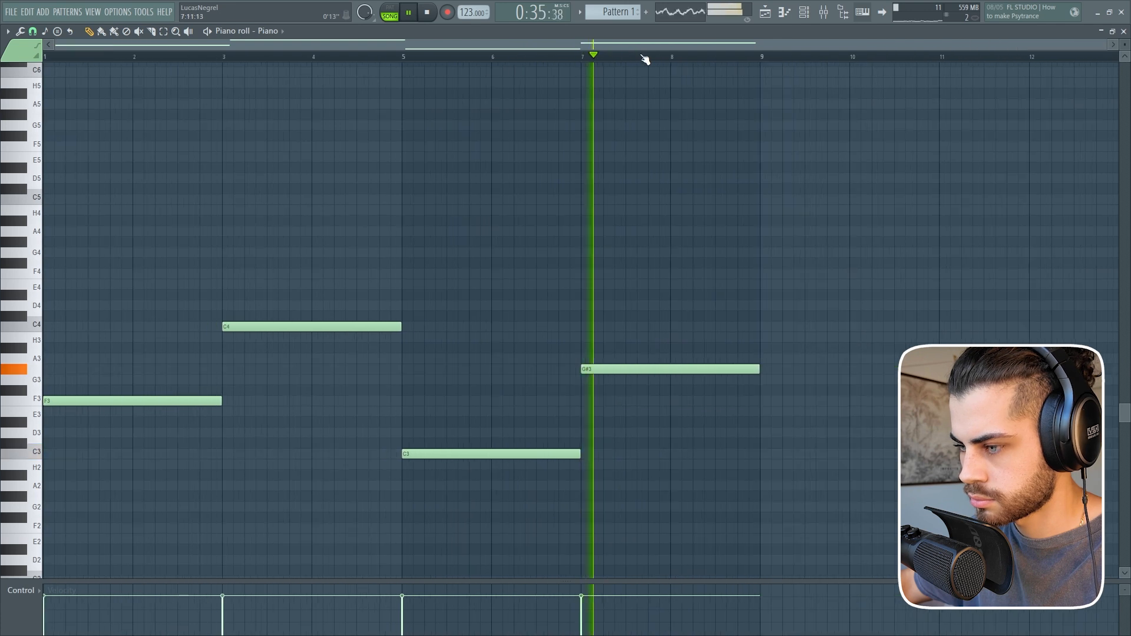
Listen to the four-note bass line against the vocal and review the notes in the piano roll.
{"action": "scroll", "coordinate": [391, 99], "scroll_direction": "down", "scroll_amount": 1}
{"action": "scroll", "coordinate": [365, 105], "scroll_direction": "up", "scroll_amount": 1}
{"action": "scroll", "coordinate": [348, 111], "scroll_direction": "up", "scroll_amount": 1}
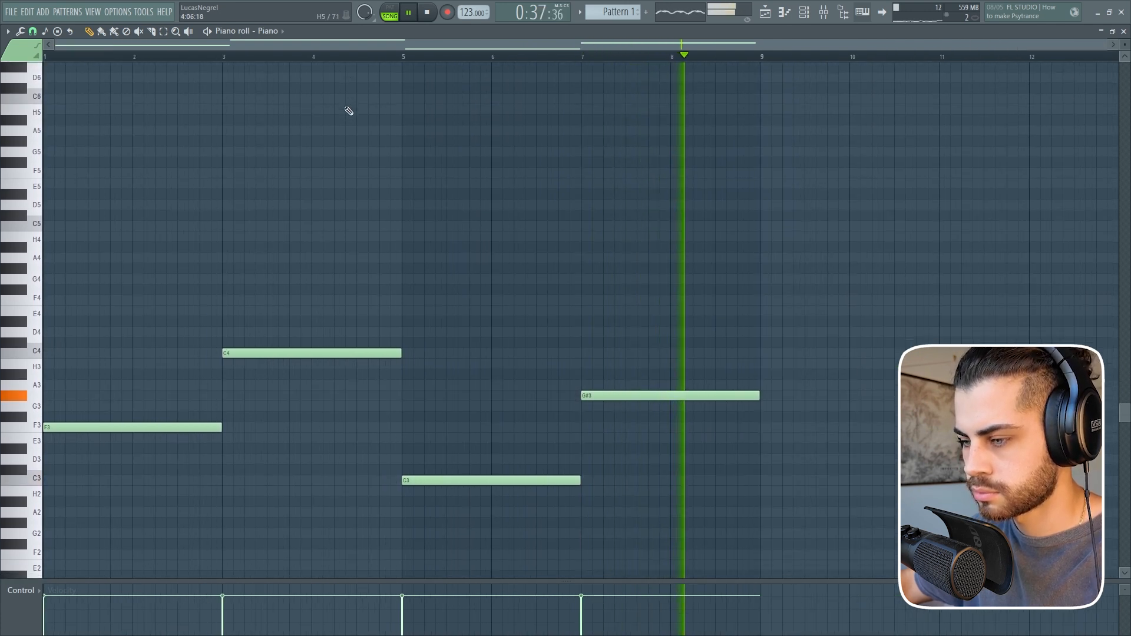
{"action": "scroll", "coordinate": [349, 111], "scroll_direction": "down", "scroll_amount": 2}
{"action": "scroll", "coordinate": [348, 111], "scroll_direction": "up", "scroll_amount": 2}
{"action": "key", "text": "space"}
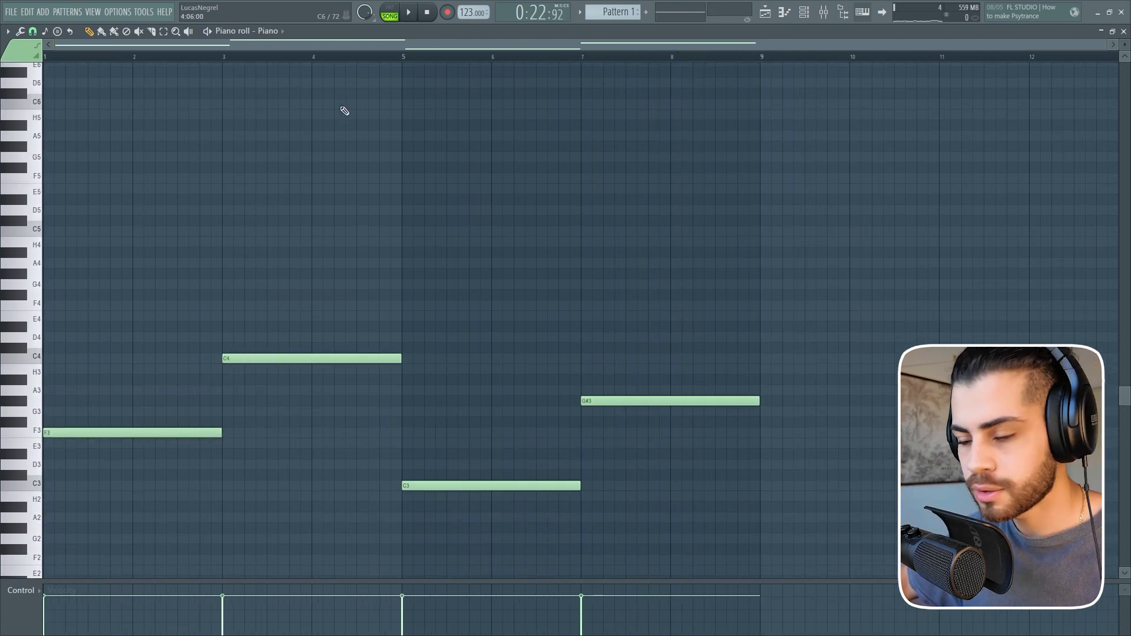
{"action": "scroll", "coordinate": [301, 155], "scroll_direction": "up", "scroll_amount": 2}
{"action": "scroll", "coordinate": [273, 202], "scroll_direction": "down", "scroll_amount": 2}
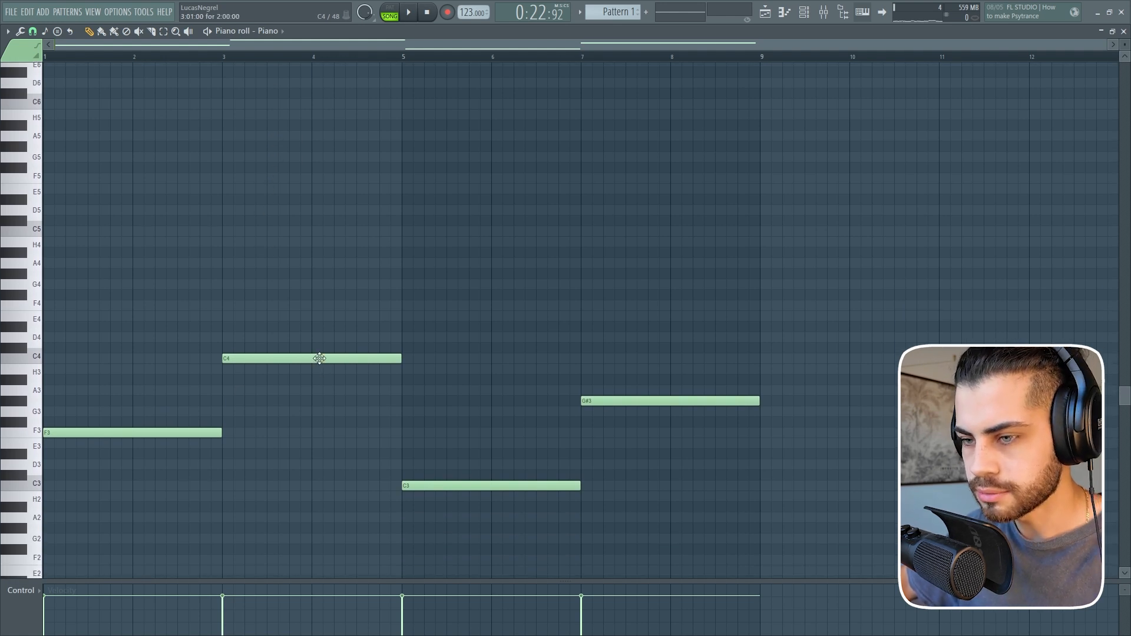
Build the first chord by stacking two-bar F4, F5 and G#5 notes above the F3 at bar 1.
{"action": "right_click", "coordinate": [76, 227], "text": "alt"}
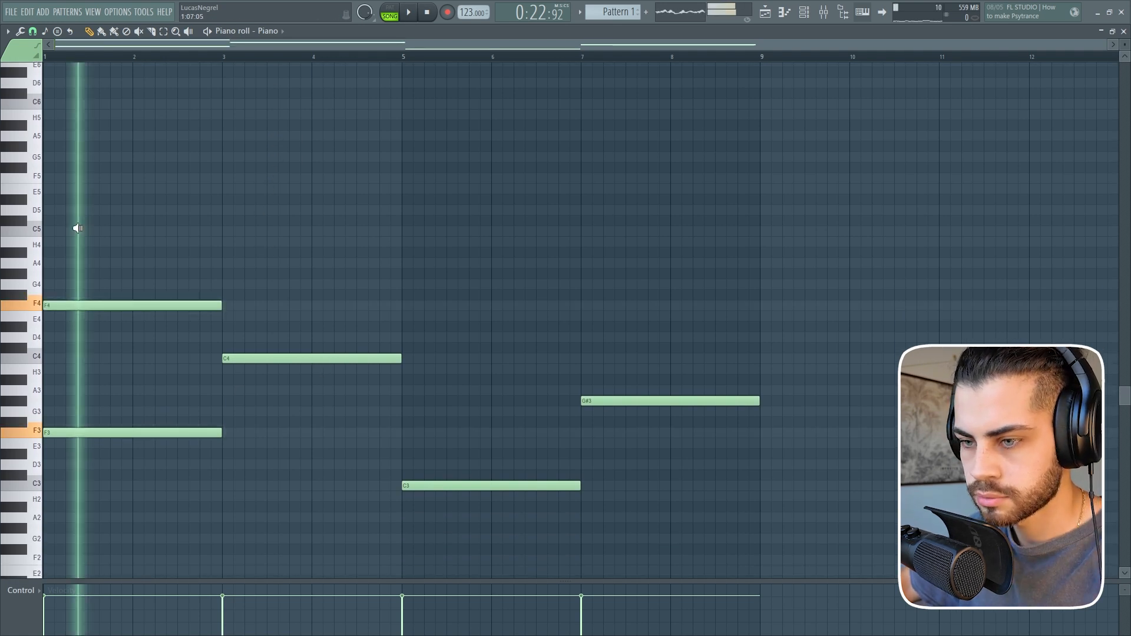
{"action": "left_click_drag", "start_coordinate": [57, 199], "coordinate": [46, 178]}
{"action": "right_click", "coordinate": [75, 172], "text": "alt"}
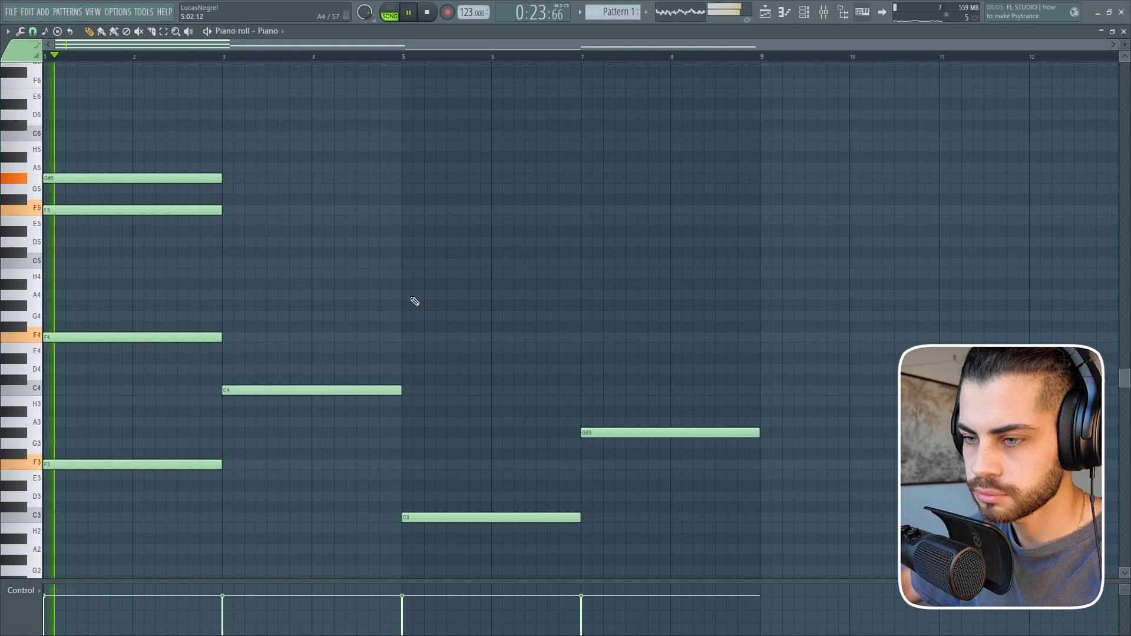
Build the second chord by stacking two-bar C5, D#5 and G5 notes above the C4 at bar 3.
{"action": "scroll", "coordinate": [411, 300], "scroll_direction": "up", "scroll_amount": 1}
{"action": "scroll", "coordinate": [414, 301], "scroll_direction": "down", "scroll_amount": 2}
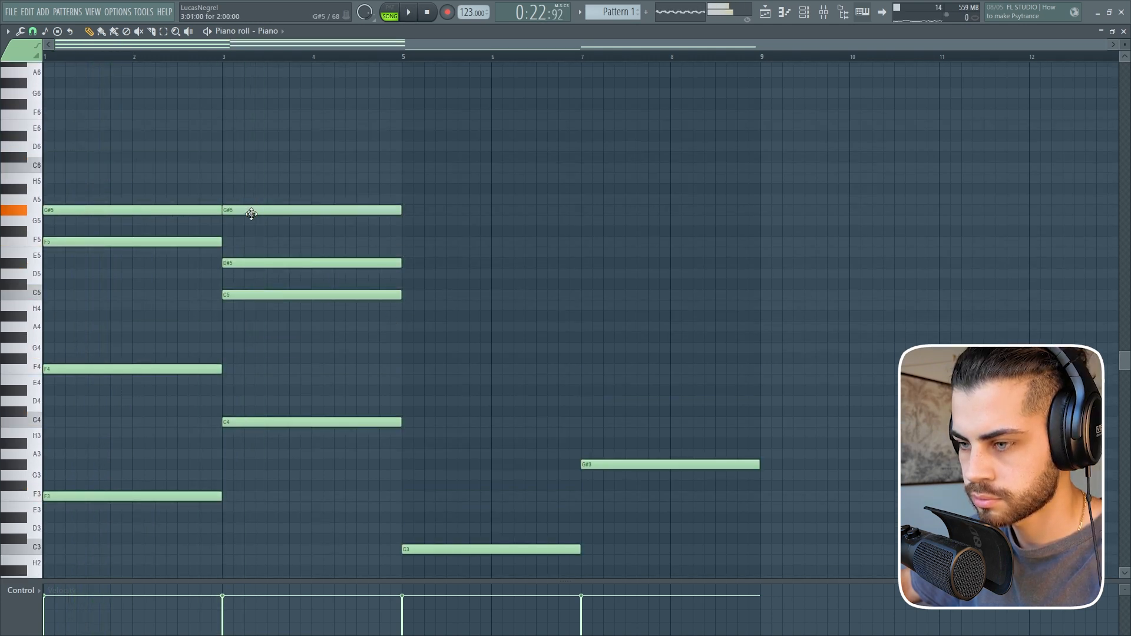
{"action": "left_click_drag", "start_coordinate": [253, 205], "coordinate": [253, 215]}
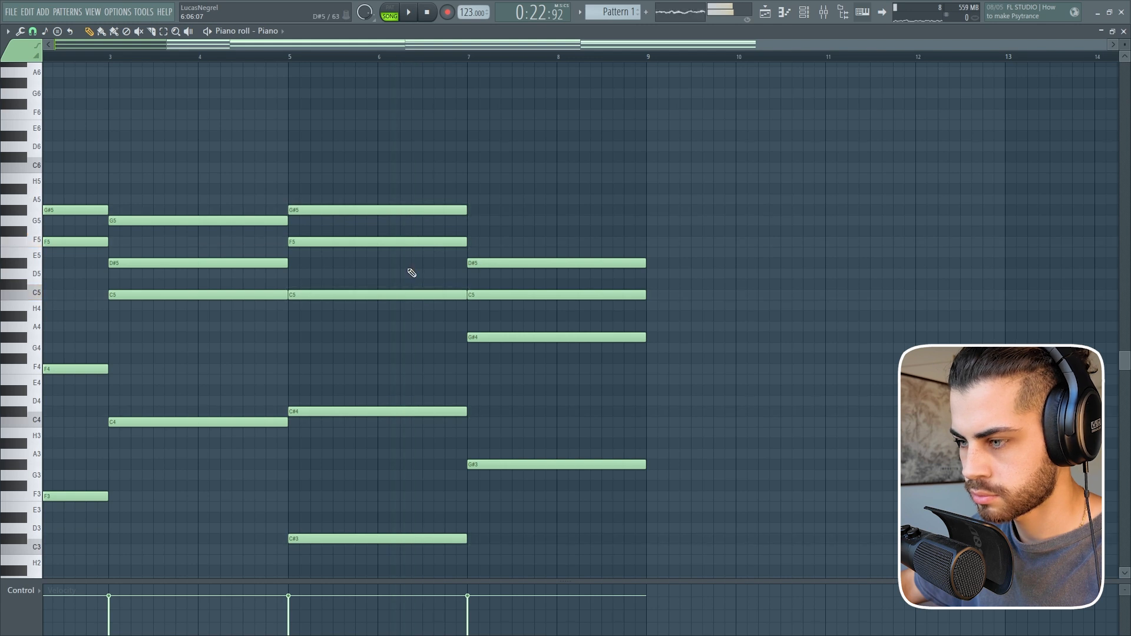
Build the bar 5 chord from C#3, C#4, C5, F5 and G#5, and the bar 7 chord from G#3, G#4, C5, D#5 and G5.
{"action": "right_click", "coordinate": [518, 261], "text": "alt"}
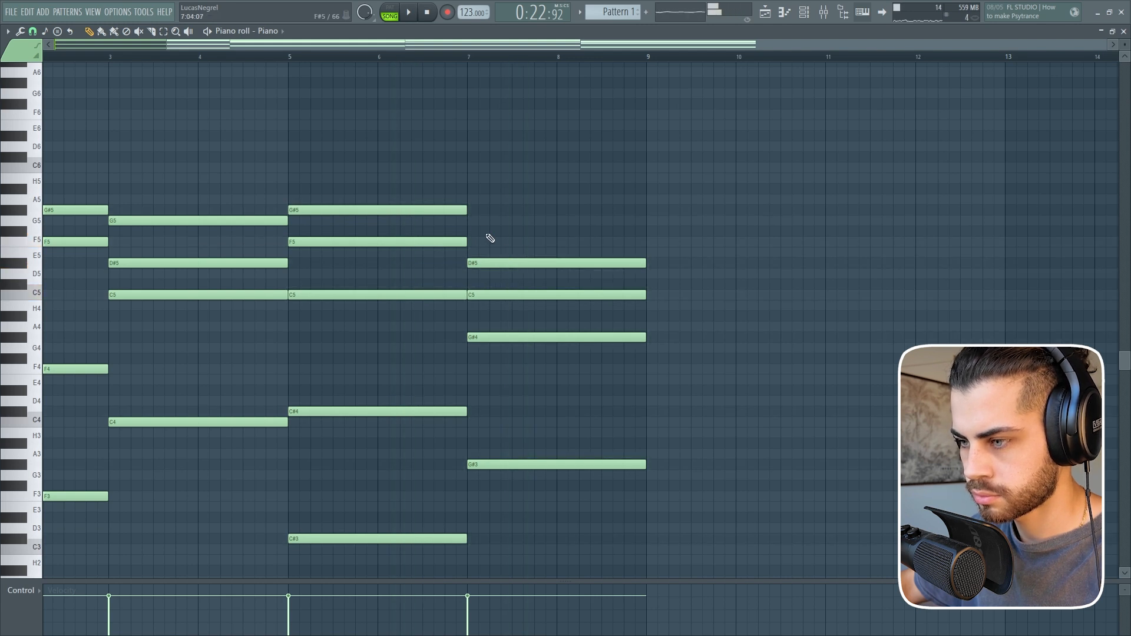
{"action": "left_click", "coordinate": [474, 221]}
{"action": "right_click", "coordinate": [438, 241], "text": "alt"}
{"action": "right_click", "coordinate": [514, 232], "text": "alt"}
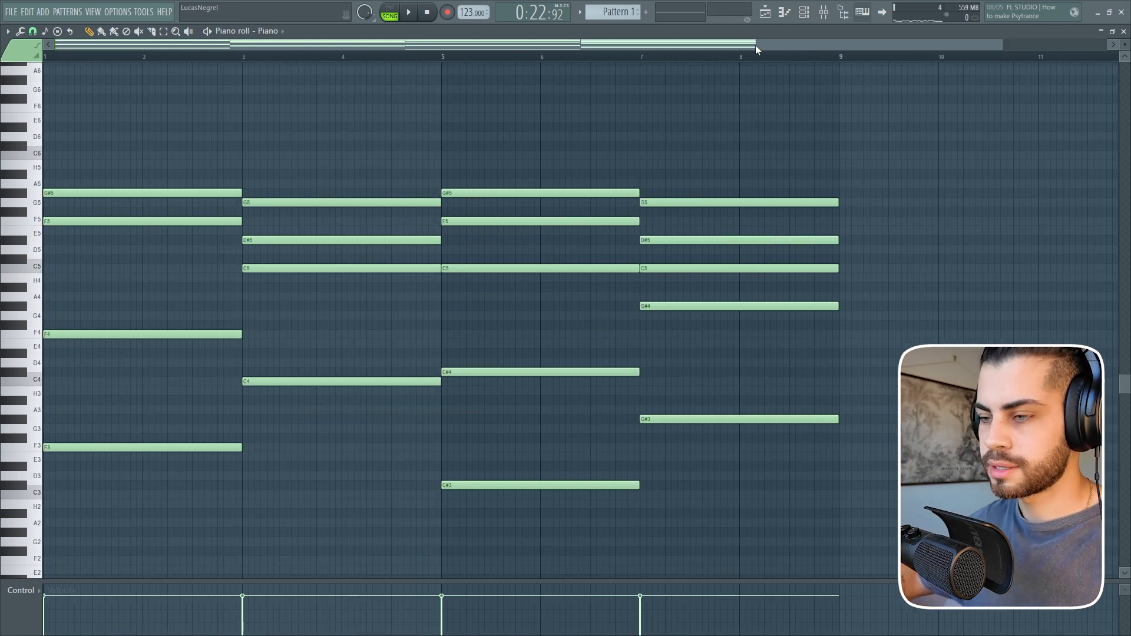
Play the chord progression against the vocal and place a second copy of Pattern 1 at bar 21 on Track 7.
{"action": "key", "text": "space"}
{"action": "left_click", "coordinate": [766, 12]}
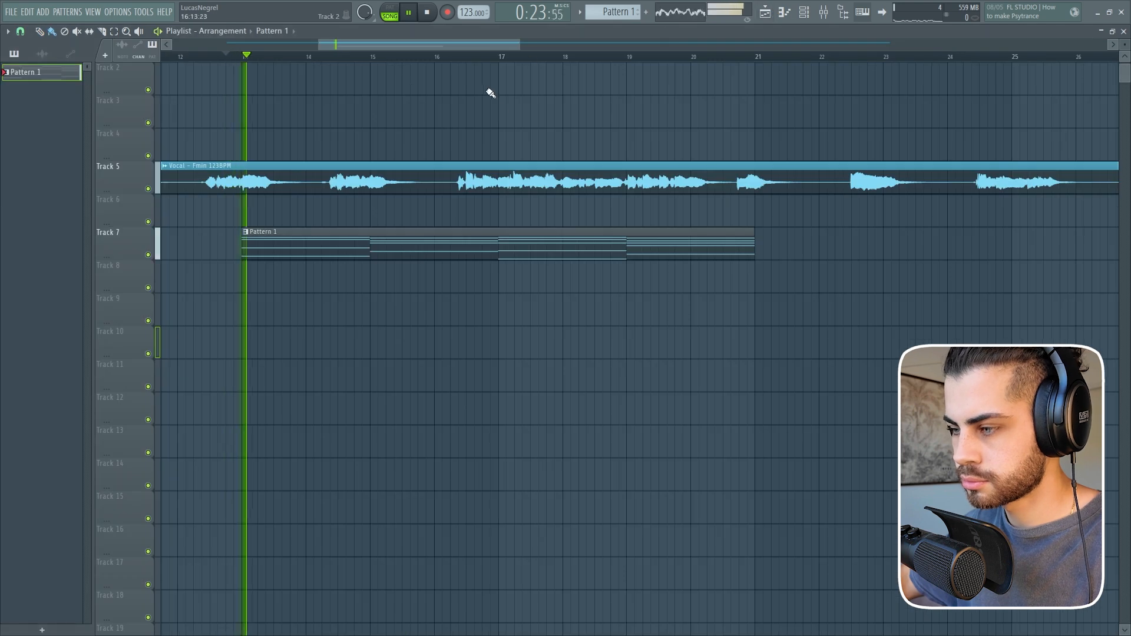
{"action": "double_click", "coordinate": [696, 243]}
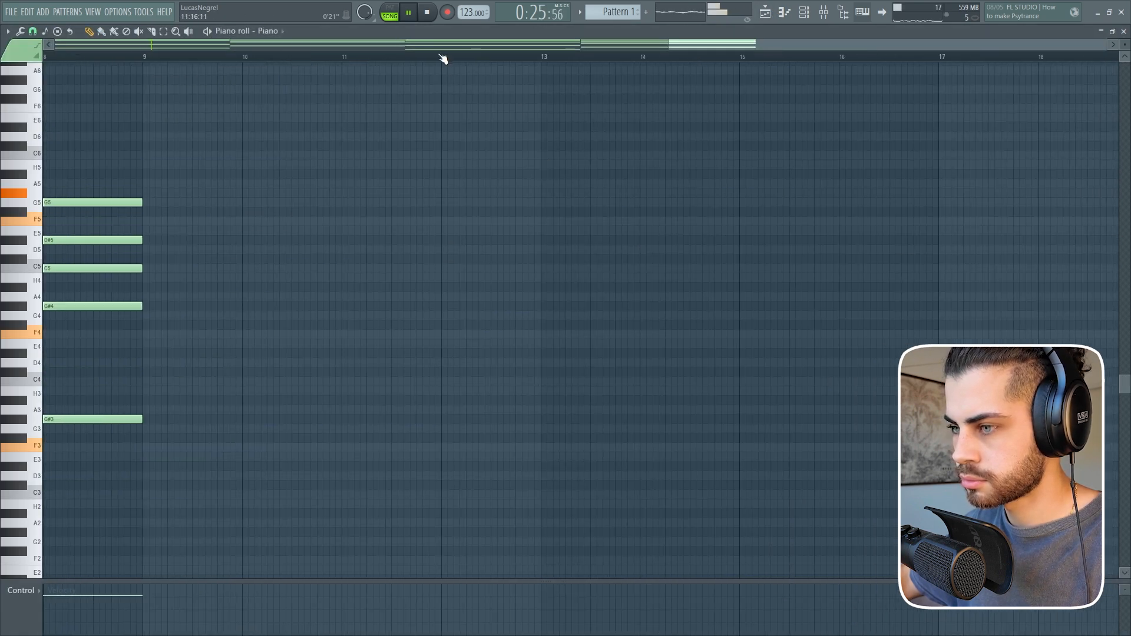
{"action": "scroll", "coordinate": [856, 207], "scroll_direction": "down", "scroll_amount": 1}
{"action": "scroll", "coordinate": [856, 206], "scroll_direction": "up", "scroll_amount": 1}
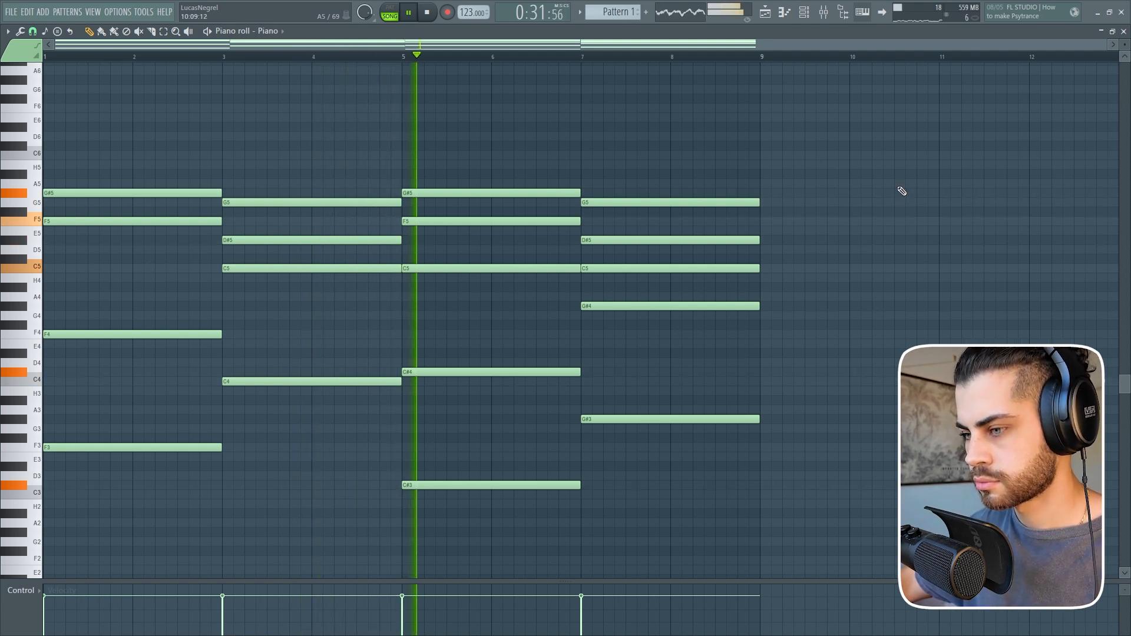
{"action": "left_click", "coordinate": [765, 12]}
{"action": "scroll", "coordinate": [734, 57], "scroll_direction": "down", "scroll_amount": 4}
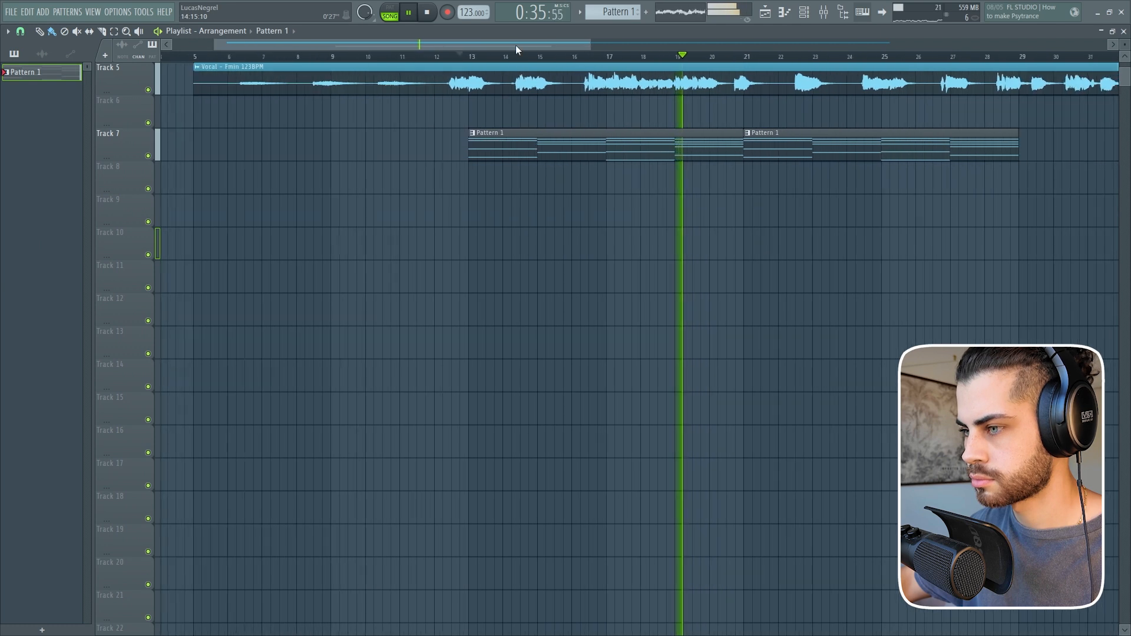
Listen to the repeated chord pattern with the vocal and check how both clips line up in the arrangement.
{"action": "left_click_drag", "start_coordinate": [515, 44], "coordinate": [614, 66]}
{"action": "scroll", "coordinate": [542, 118], "scroll_direction": "up", "scroll_amount": 4}
{"action": "scroll", "coordinate": [505, 63], "scroll_direction": "up", "scroll_amount": 3}
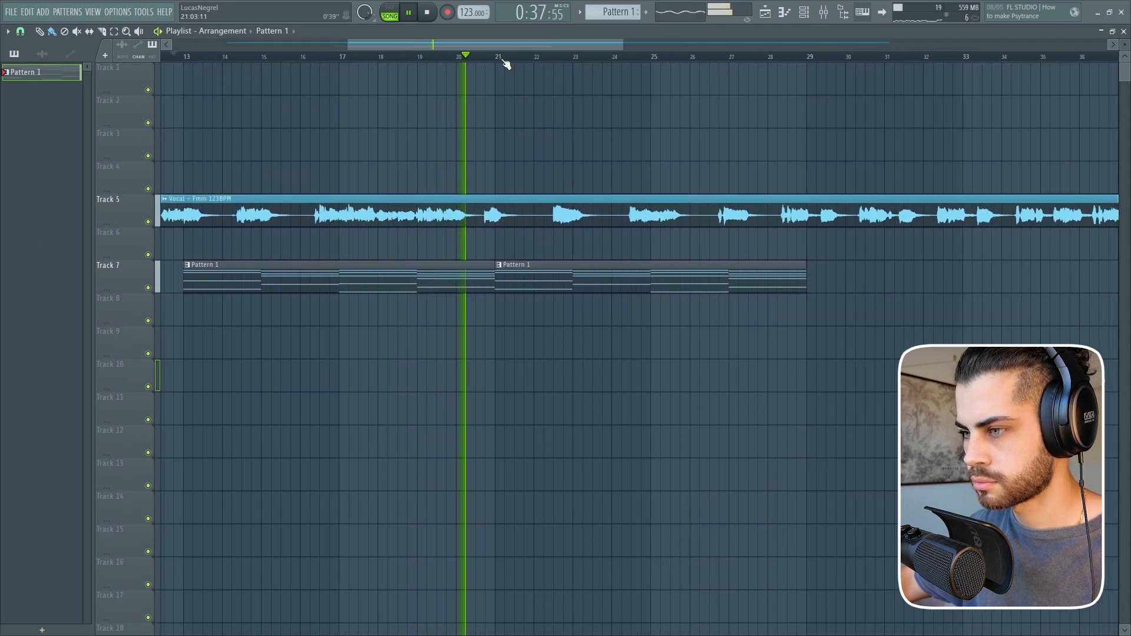
{"action": "double_click", "coordinate": [575, 276]}
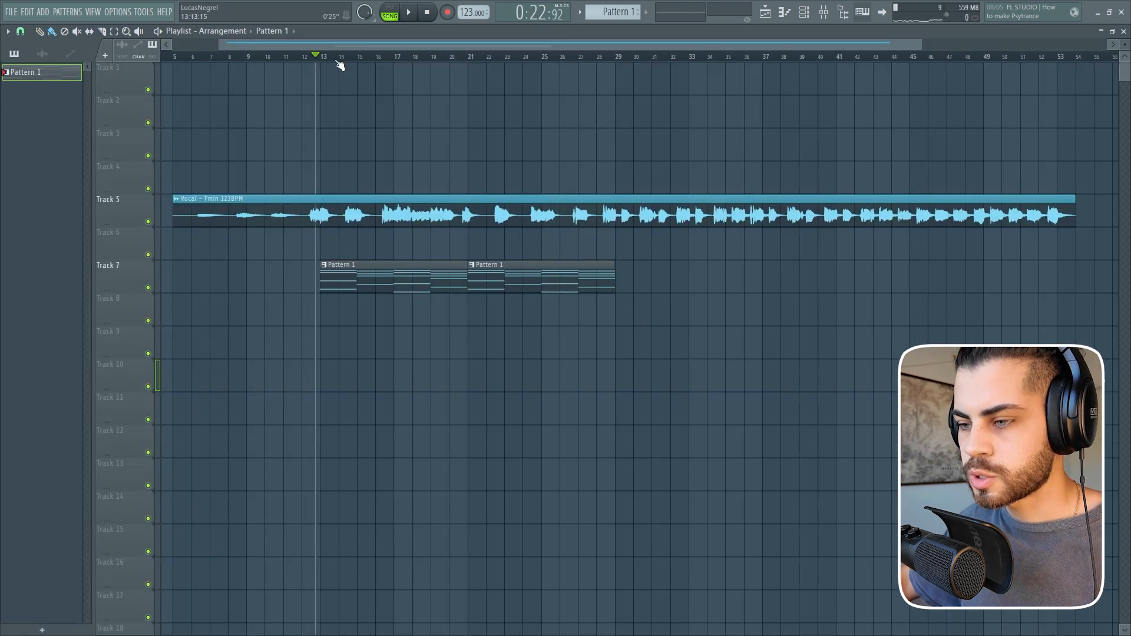
{"action": "scroll", "coordinate": [340, 62], "scroll_direction": "up", "scroll_amount": 5}
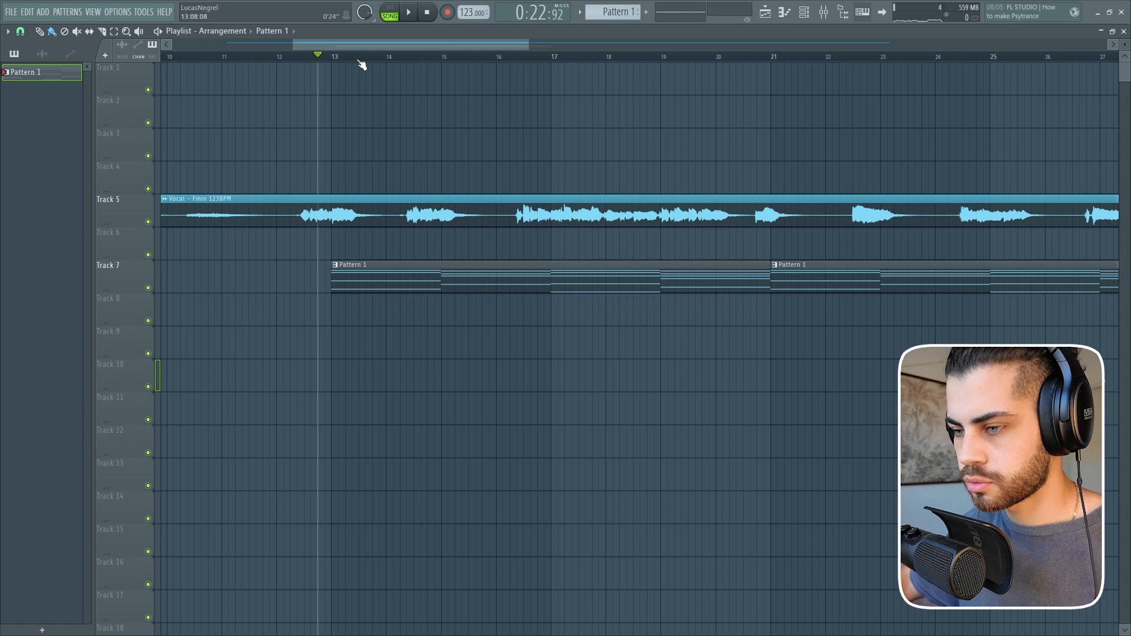
{"action": "scroll", "coordinate": [362, 63], "scroll_direction": "down", "scroll_amount": 1}
{"action": "scroll", "coordinate": [362, 64], "scroll_direction": "down", "scroll_amount": 1}
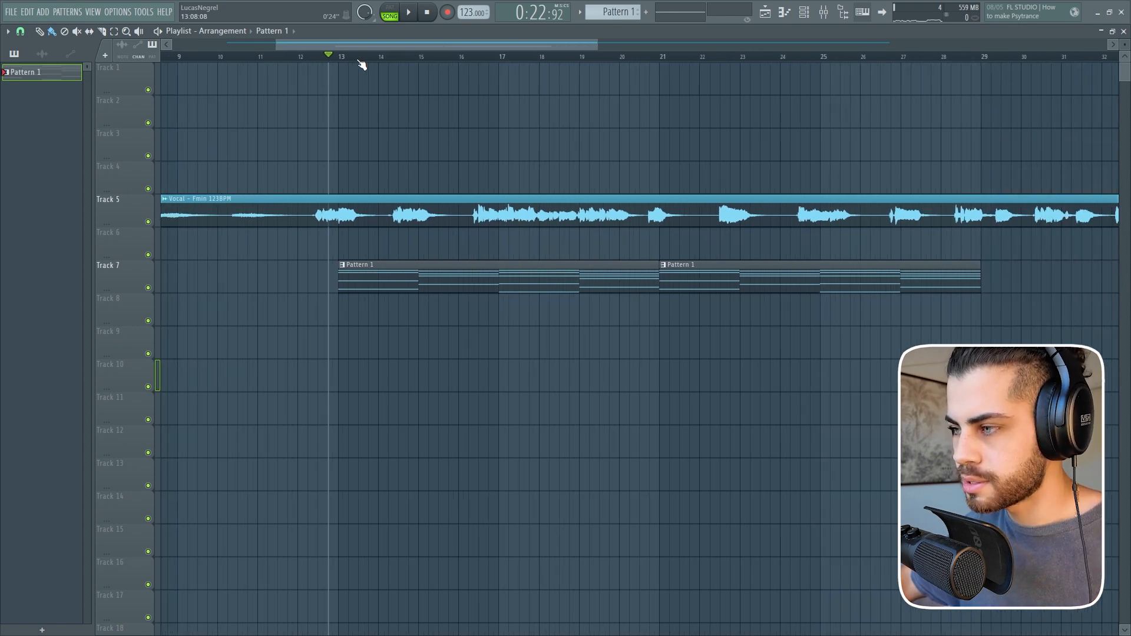
{"action": "scroll", "coordinate": [430, 67], "scroll_direction": "up", "scroll_amount": 3}
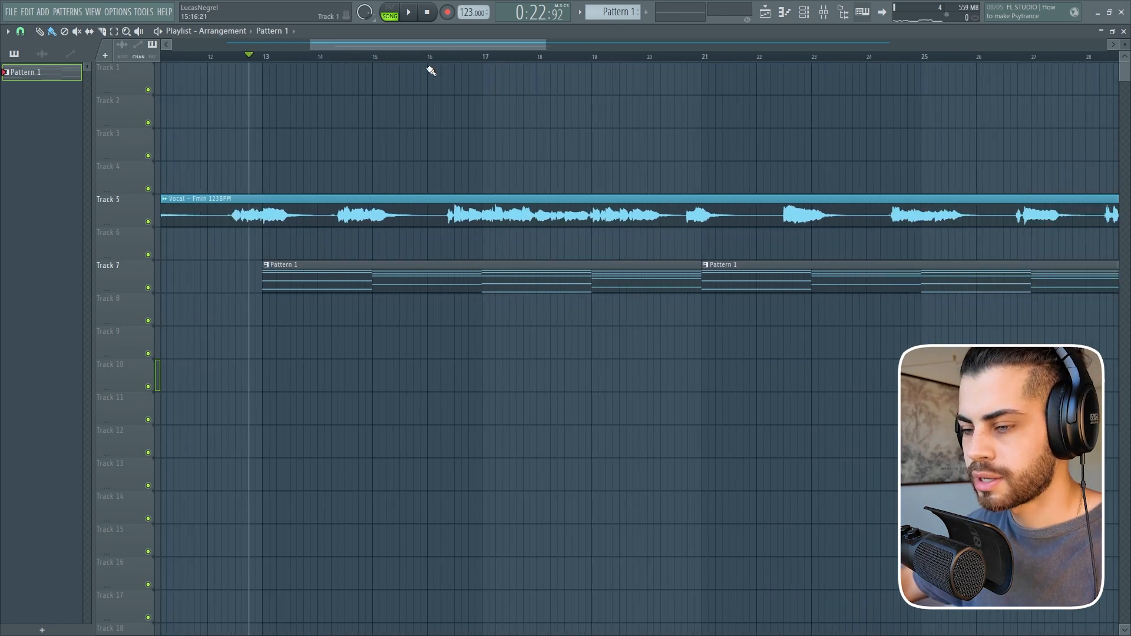
Add a Serum instrument channel and copy the piano chord progression into its piano roll in Pattern 2.
{"action": "left_click", "coordinate": [803, 13]}
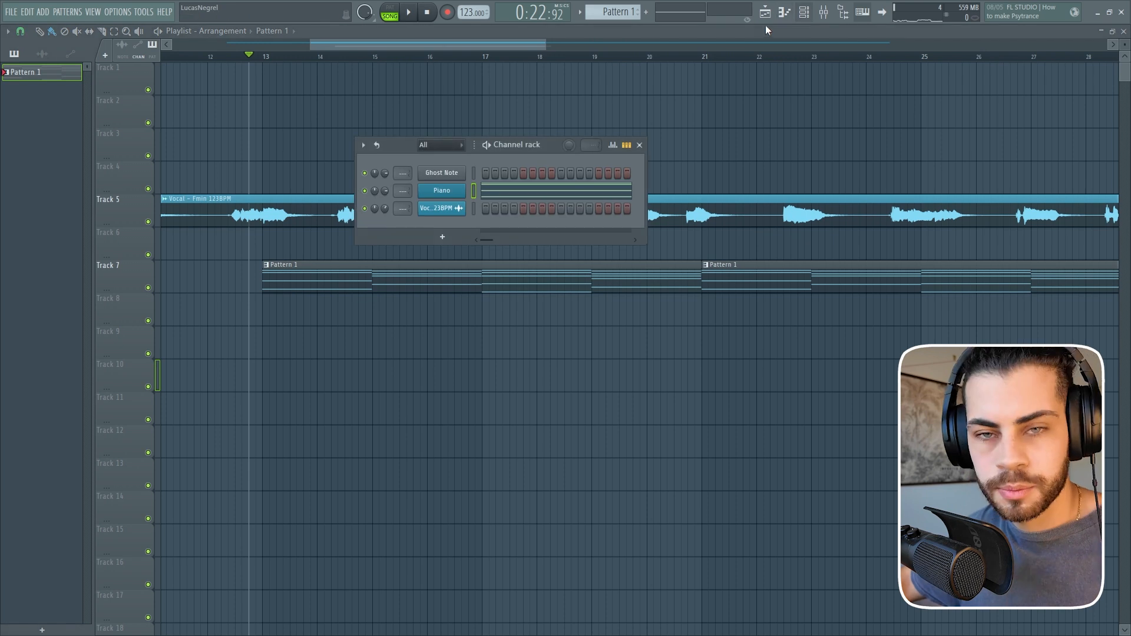
{"action": "scroll", "coordinate": [443, 149], "scroll_direction": "down", "scroll_amount": 2}
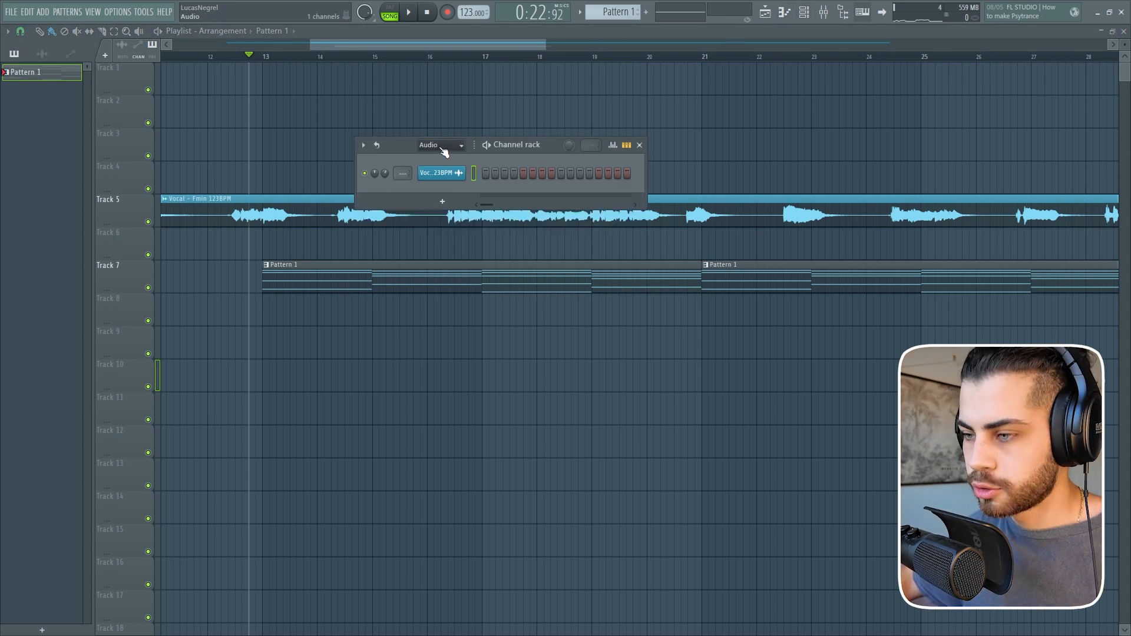
{"action": "left_click", "coordinate": [443, 221]}
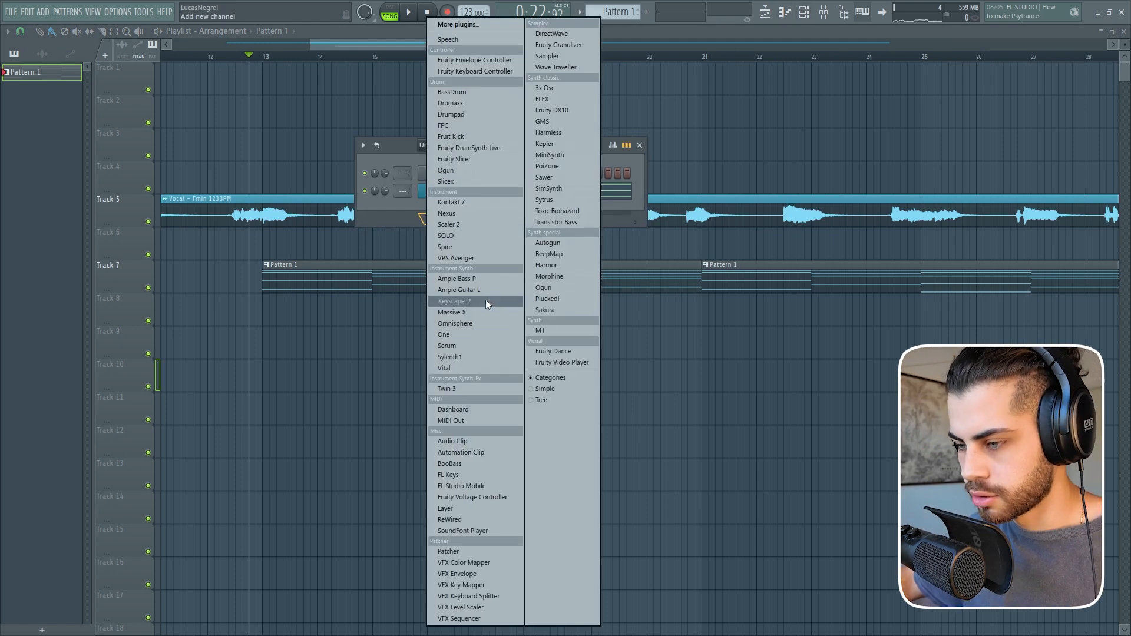
{"action": "left_click", "coordinate": [479, 347]}
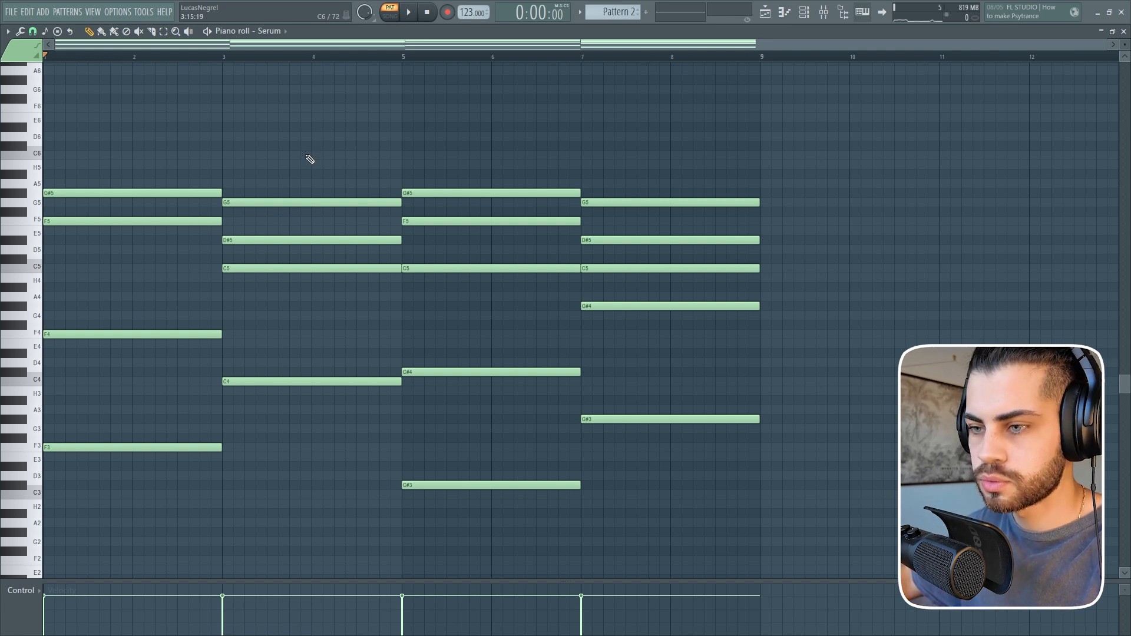
Play Pattern 2 on its own to hear the chord progression through Serum.
{"action": "scroll", "coordinate": [310, 159], "scroll_direction": "up", "scroll_amount": 2}
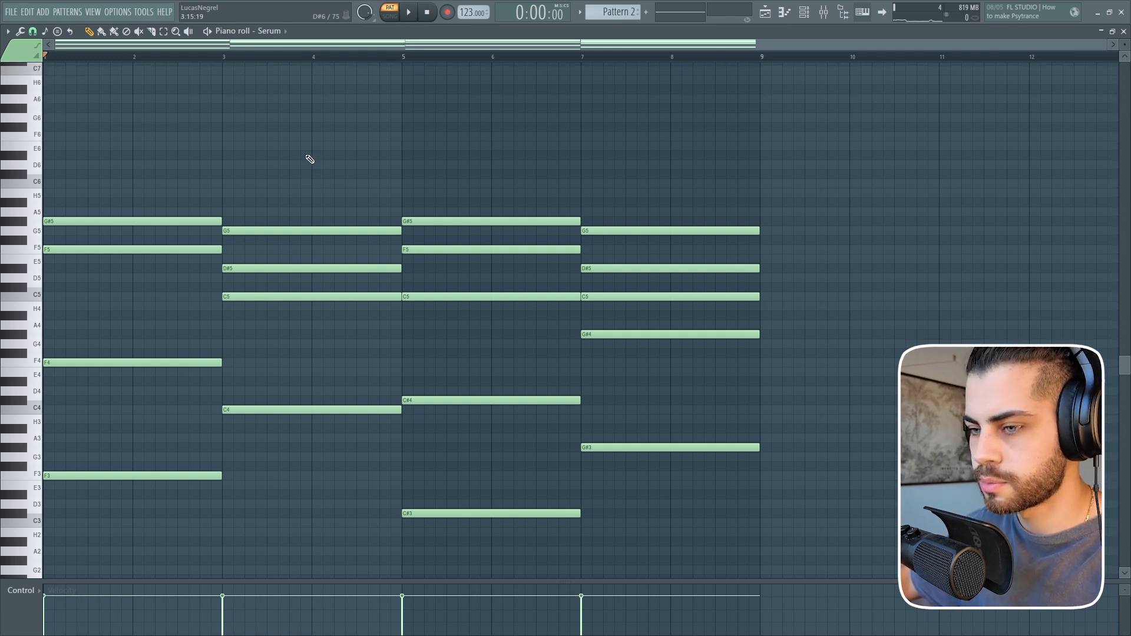
{"action": "scroll", "coordinate": [310, 159], "scroll_direction": "down", "scroll_amount": 2}
{"action": "key", "text": "space"}
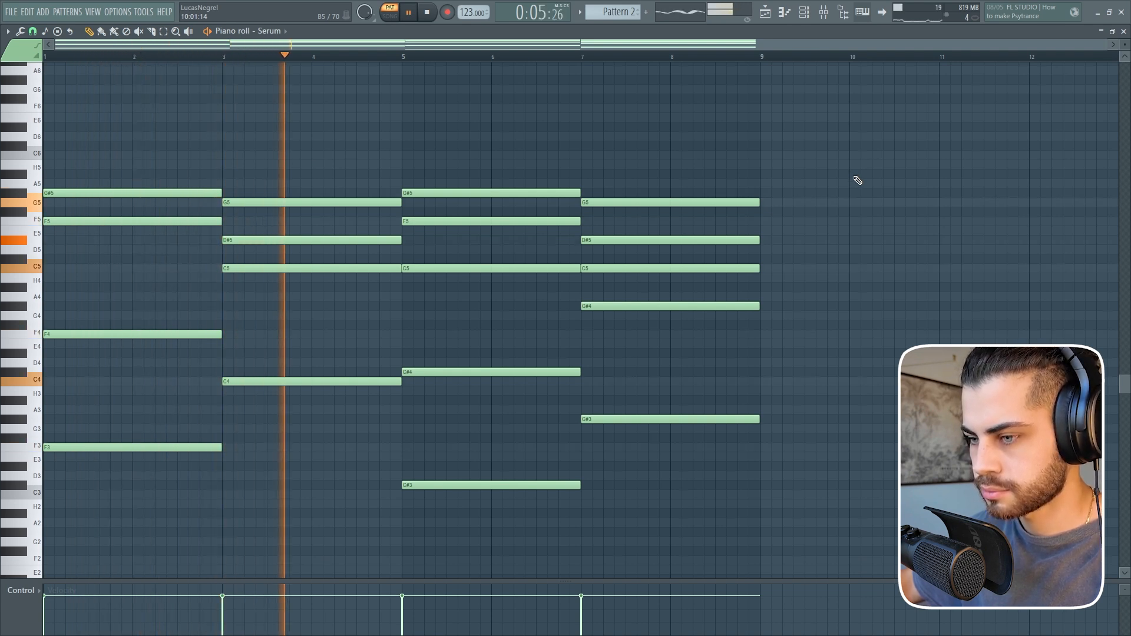
Transpose the Serum chord progression up one octave in Pattern 2 and play it back.
{"action": "key", "text": "space"}
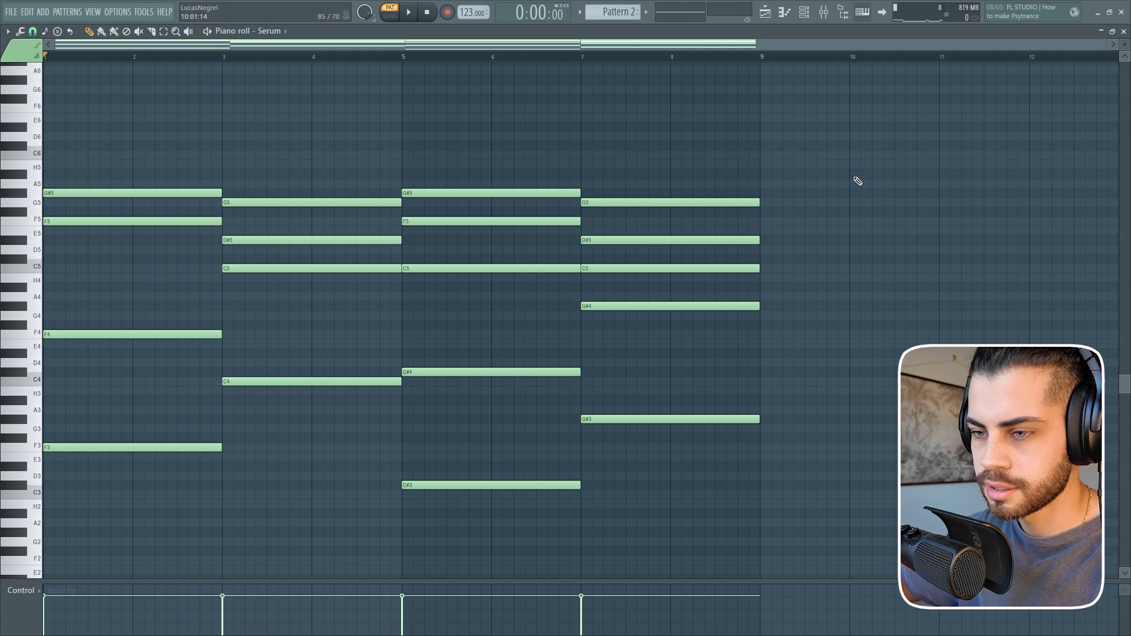
{"action": "key", "text": "space"}
{"action": "key", "text": "ctrl+Up"}
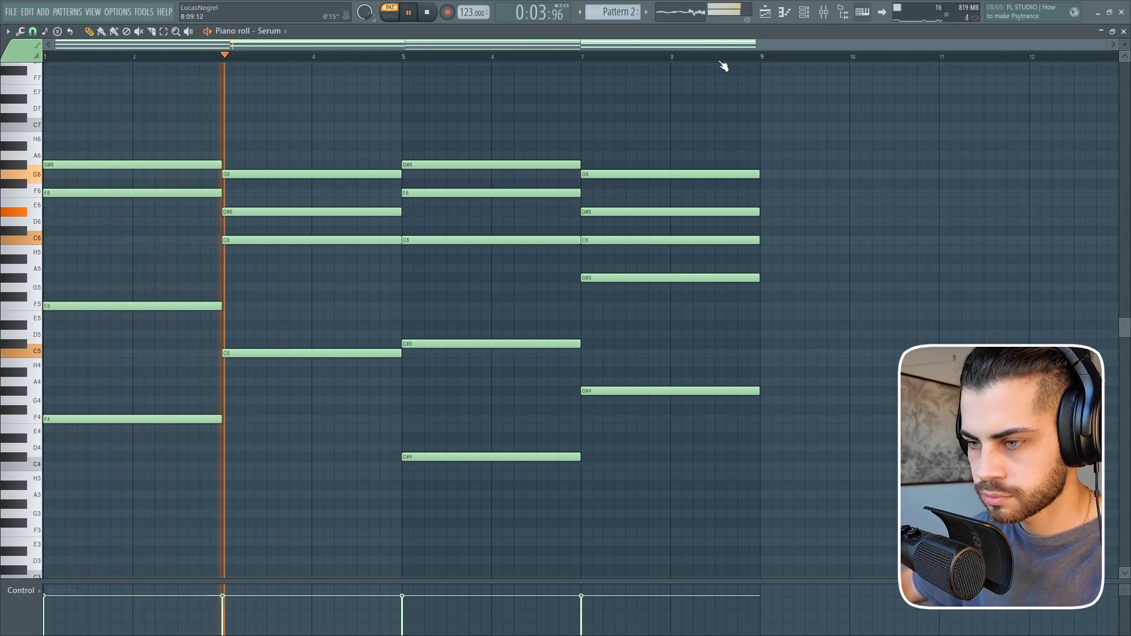
Add a second Serum channel, audition its sound with single notes, and copy the chord progression into it.
{"action": "key", "text": "F6"}
{"action": "key", "text": "space"}
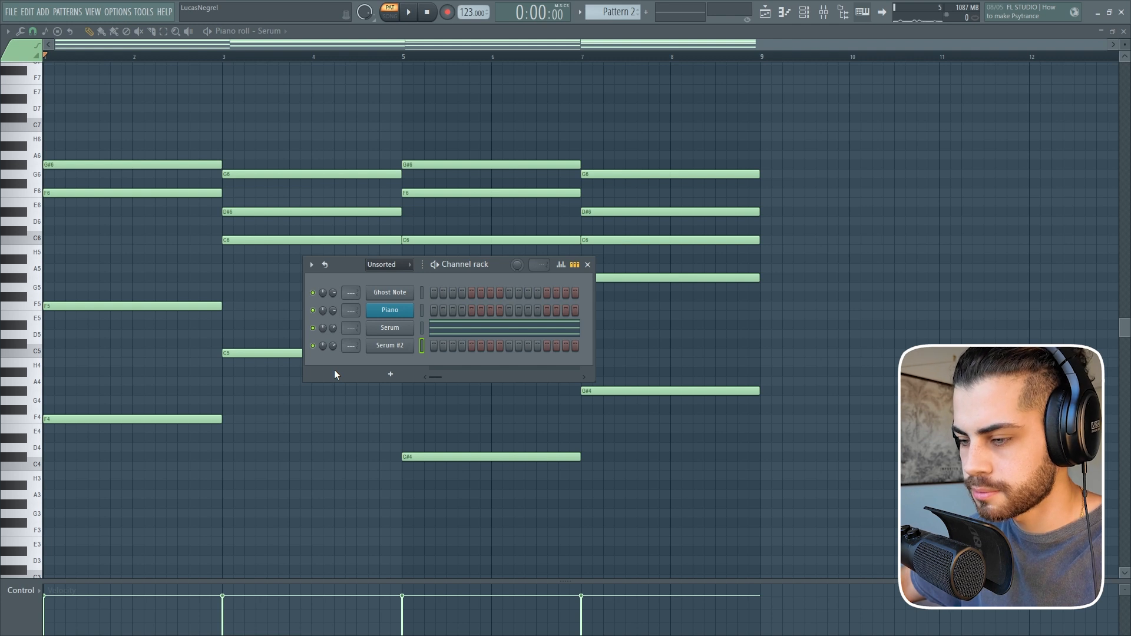
{"action": "key", "text": "c"}
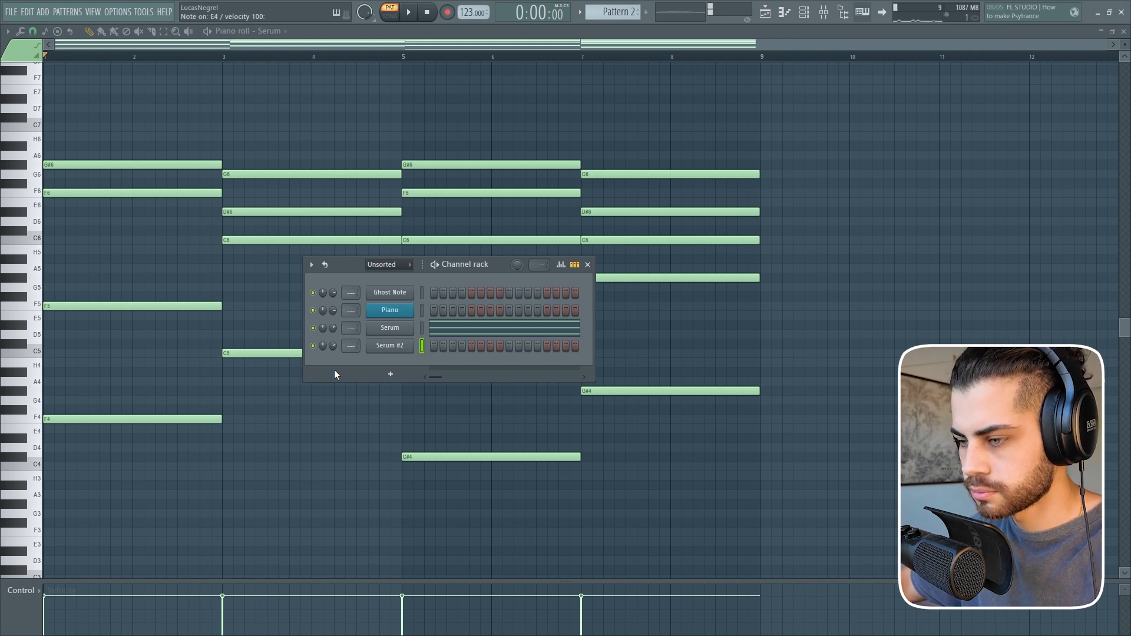
{"action": "key", "text": "b"}
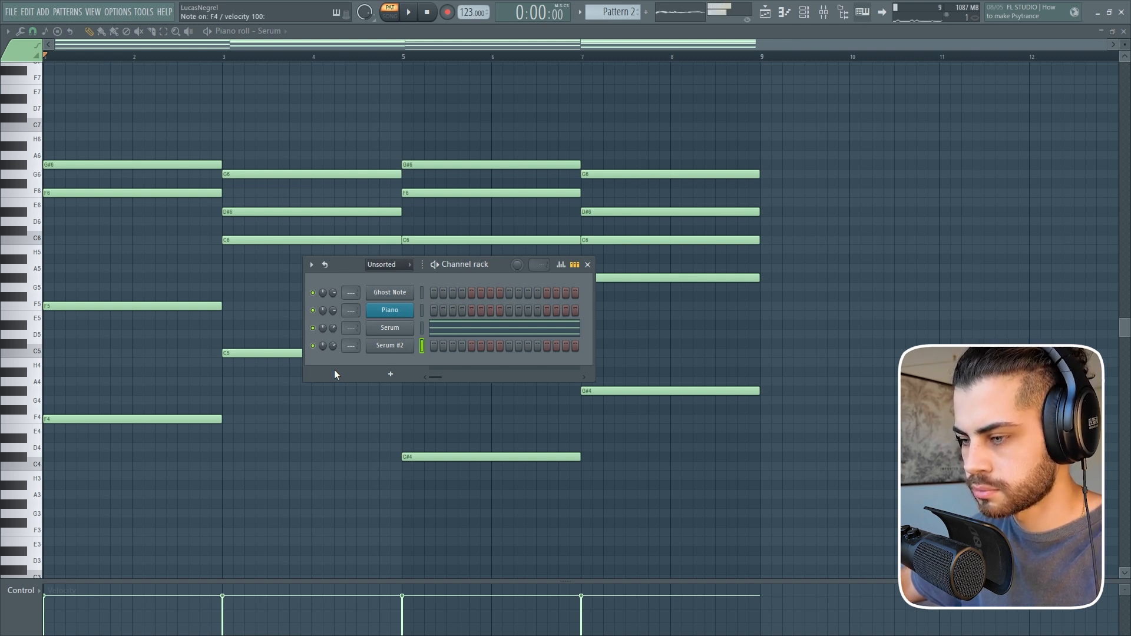
{"action": "left_click", "coordinate": [421, 346]}
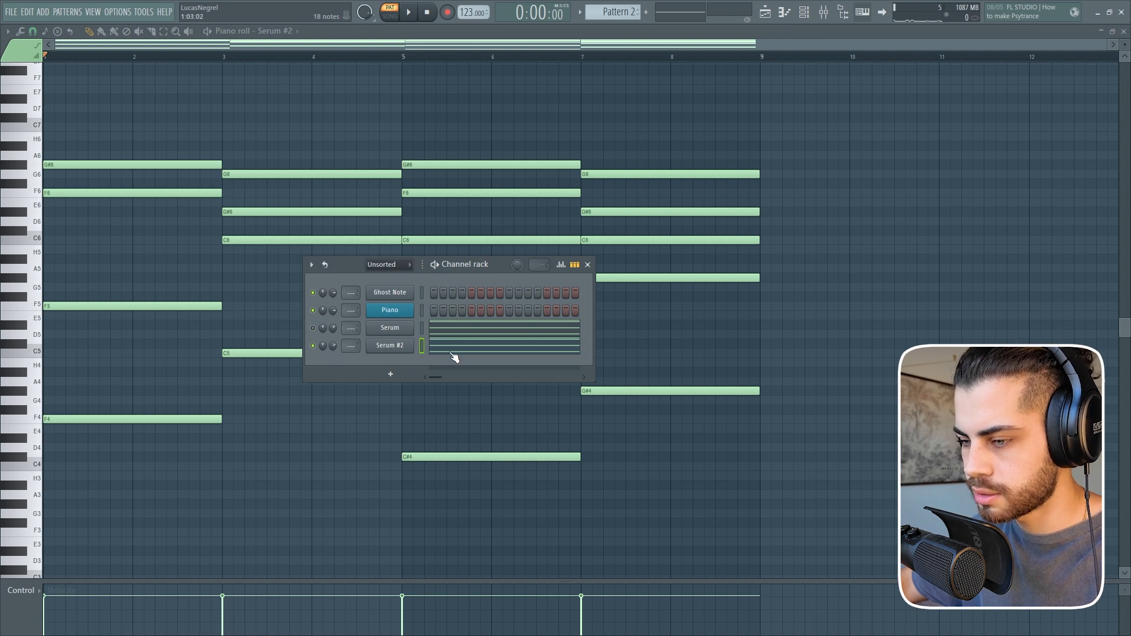
Remove the upper chord notes from Serum #2, leaving only the bass notes F4, C5, C#4 and G#4, and play the line.
{"action": "key", "text": "F6"}
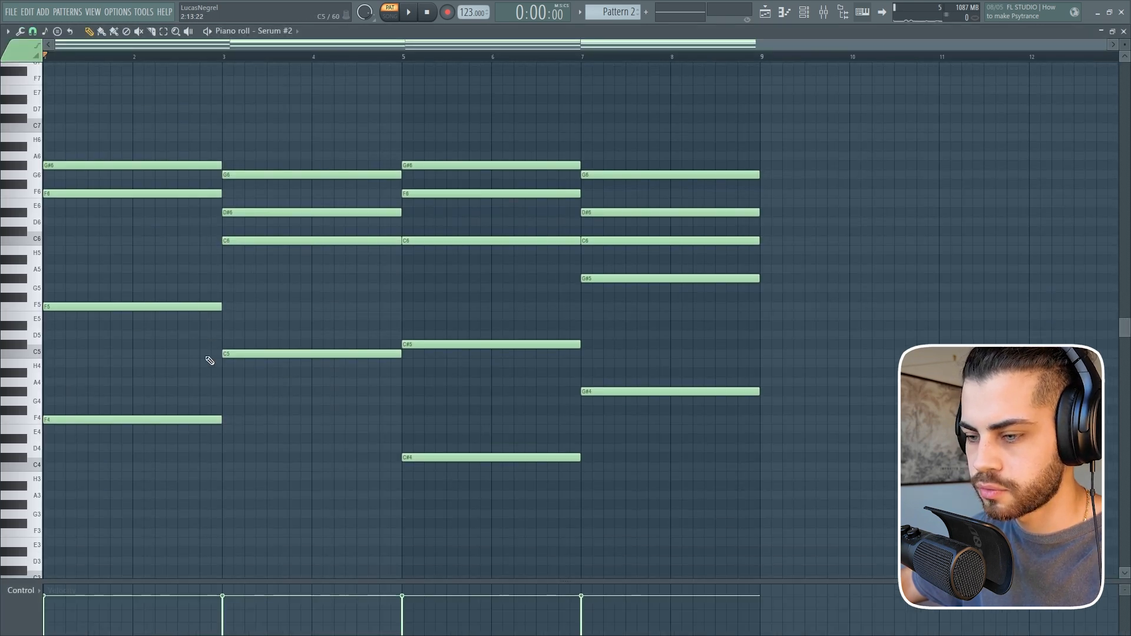
{"action": "mouse_move", "coordinate": [500, 360]}
{"action": "left_mouse_down"}
{"action": "mouse_move", "coordinate": [662, 324]}
{"action": "mouse_move", "coordinate": [510, 235]}
{"action": "mouse_move", "coordinate": [222, 273]}
{"action": "mouse_move", "coordinate": [125, 108]}
{"action": "left_mouse_up"}
{"action": "scroll", "coordinate": [130, 119], "scroll_direction": "up", "scroll_amount": 1}
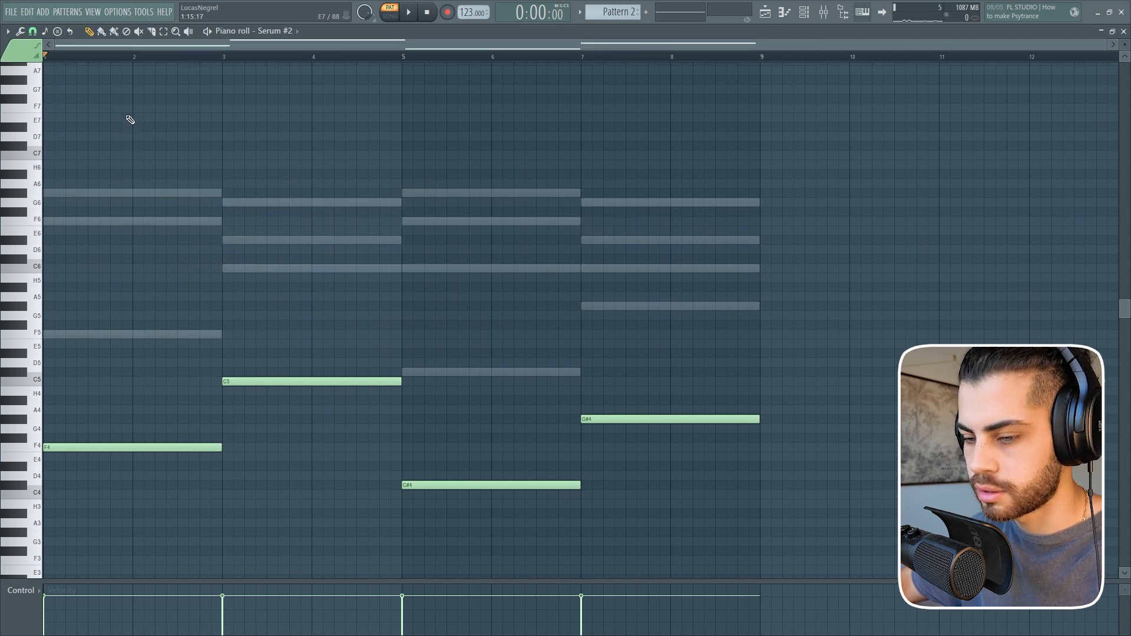
{"action": "key", "text": "space"}
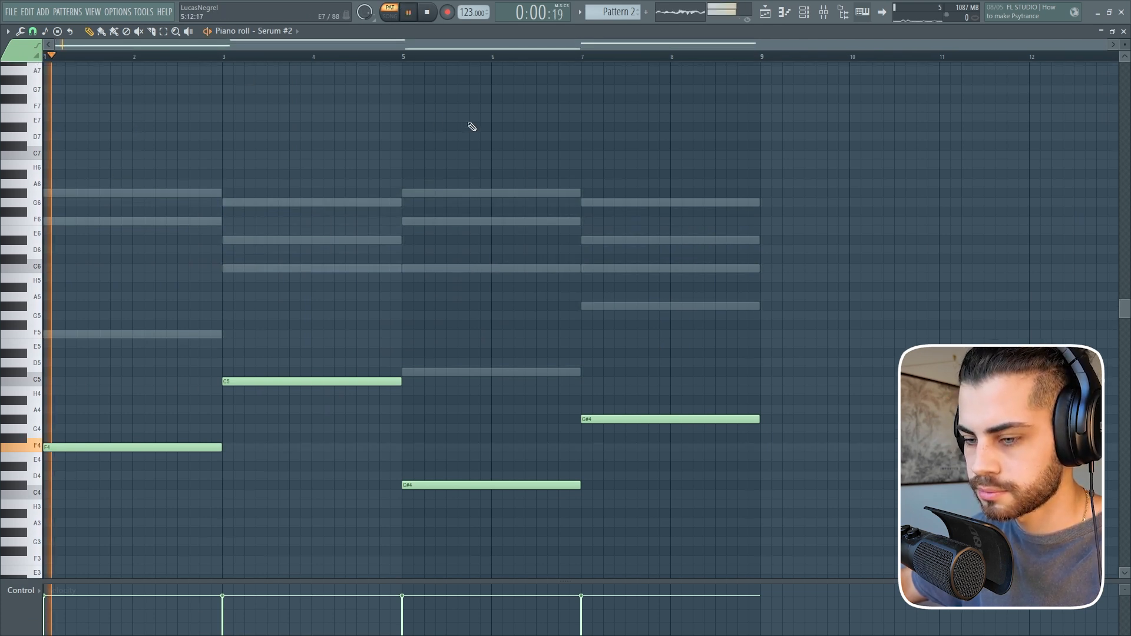
Listen to the Bass and Synth patterns on Tracks 7 and 8 together with the vocal from bar 12.
{"action": "scroll", "coordinate": [474, 122], "scroll_direction": "down", "scroll_amount": 2}
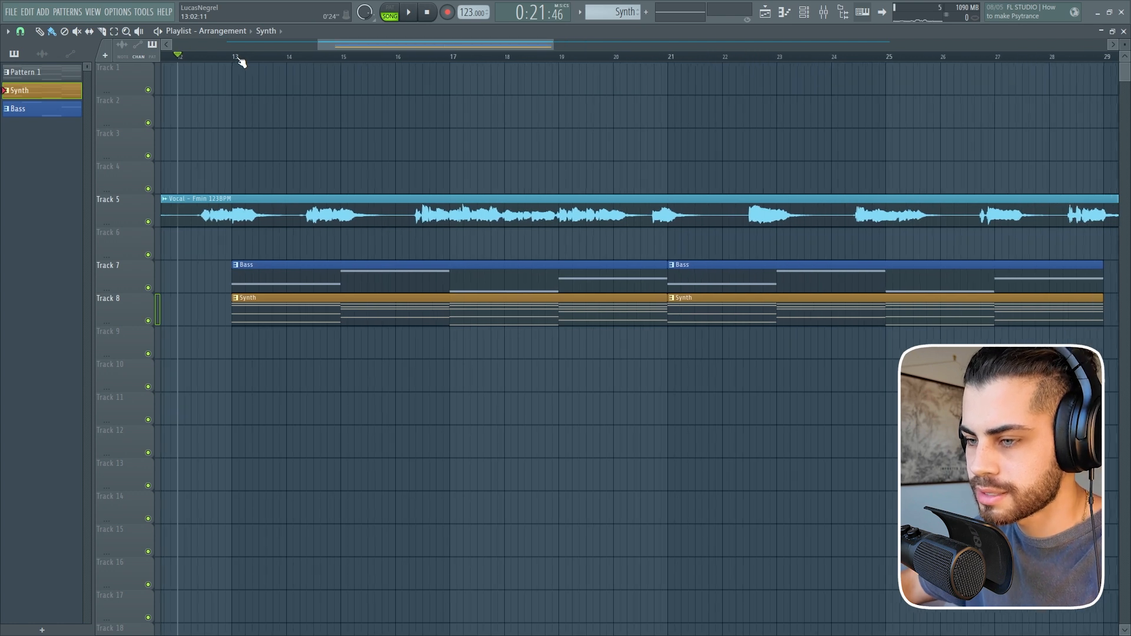
{"action": "key", "text": "space"}
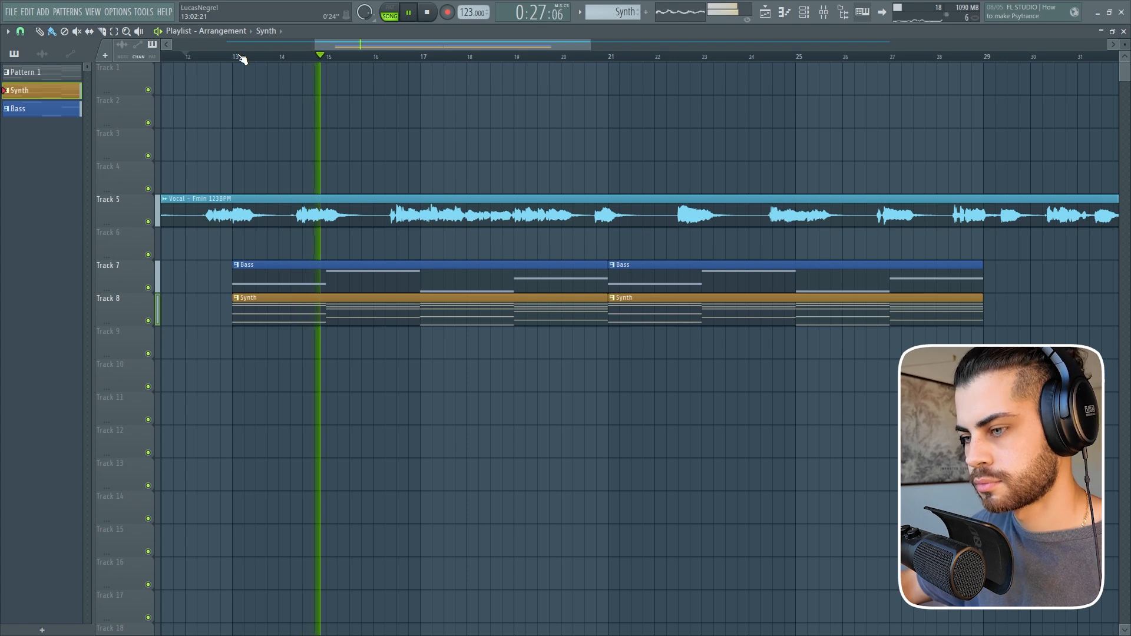
{"action": "scroll", "coordinate": [329, 59], "scroll_direction": "down", "scroll_amount": 1}
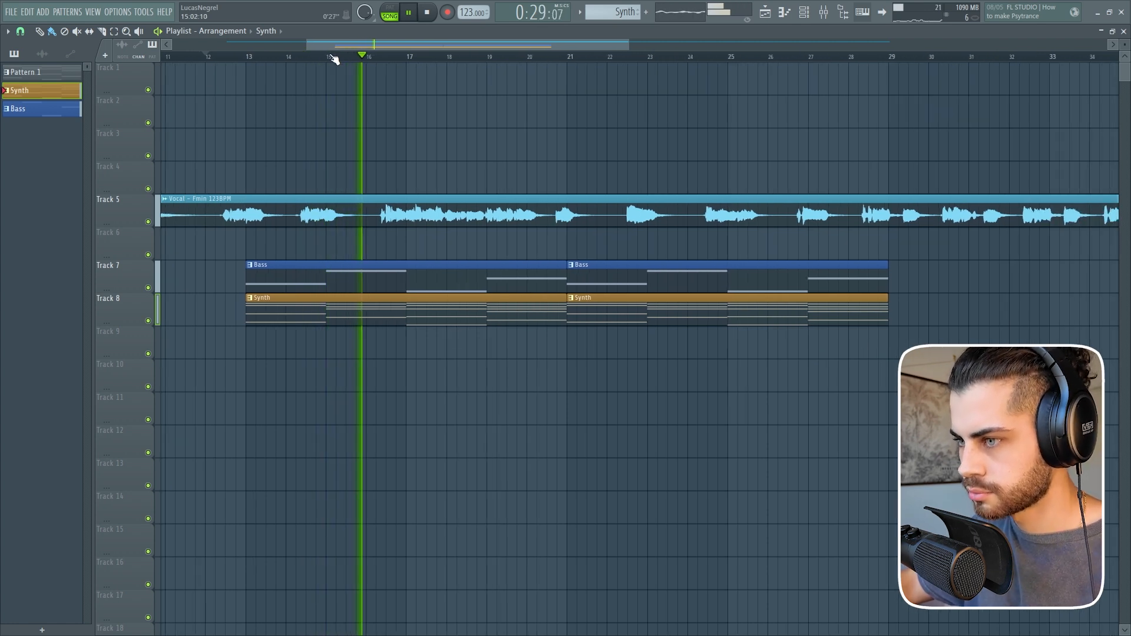
{"action": "mouse_move", "coordinate": [390, 44]}
{"action": "left_mouse_down"}
{"action": "mouse_move", "coordinate": [404, 45]}
{"action": "mouse_move", "coordinate": [384, 46]}
{"action": "left_mouse_up"}
{"action": "scroll", "coordinate": [394, 54], "scroll_direction": "up", "scroll_amount": 2}
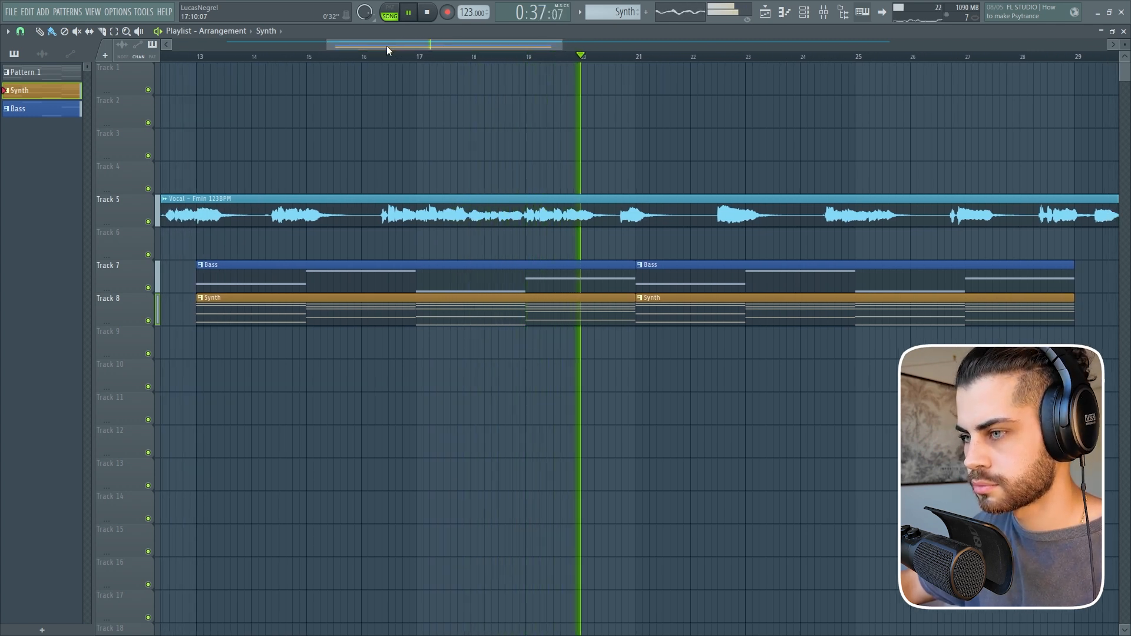
{"action": "key", "text": "space"}
{"action": "scroll", "coordinate": [402, 46], "scroll_direction": "down", "scroll_amount": 2}
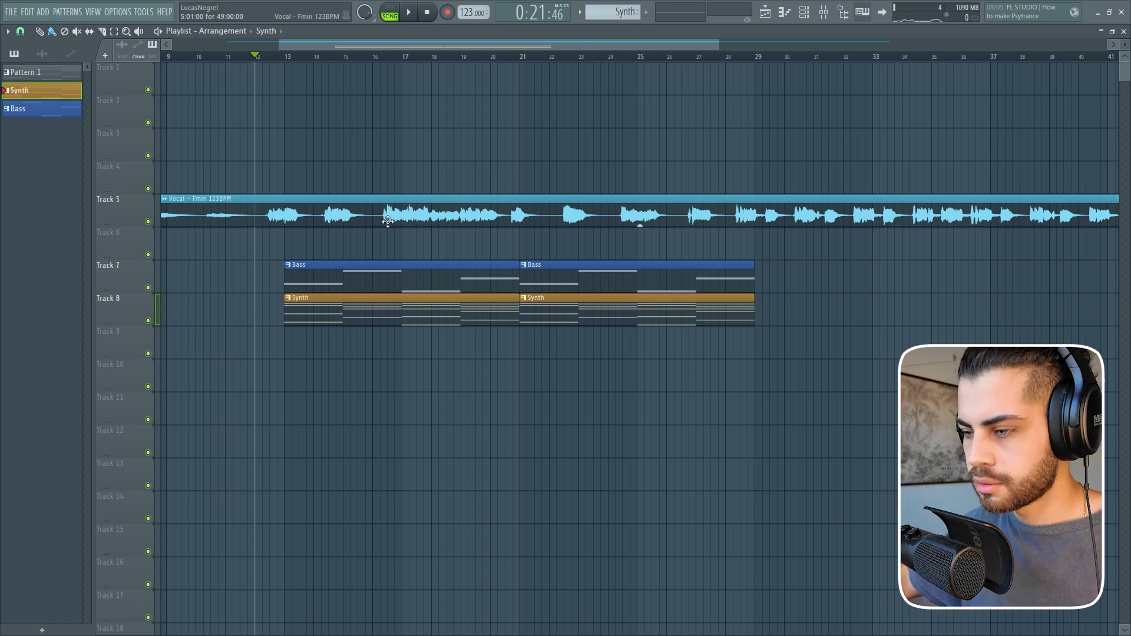
{"action": "scroll", "coordinate": [439, 66], "scroll_direction": "up", "scroll_amount": 1}
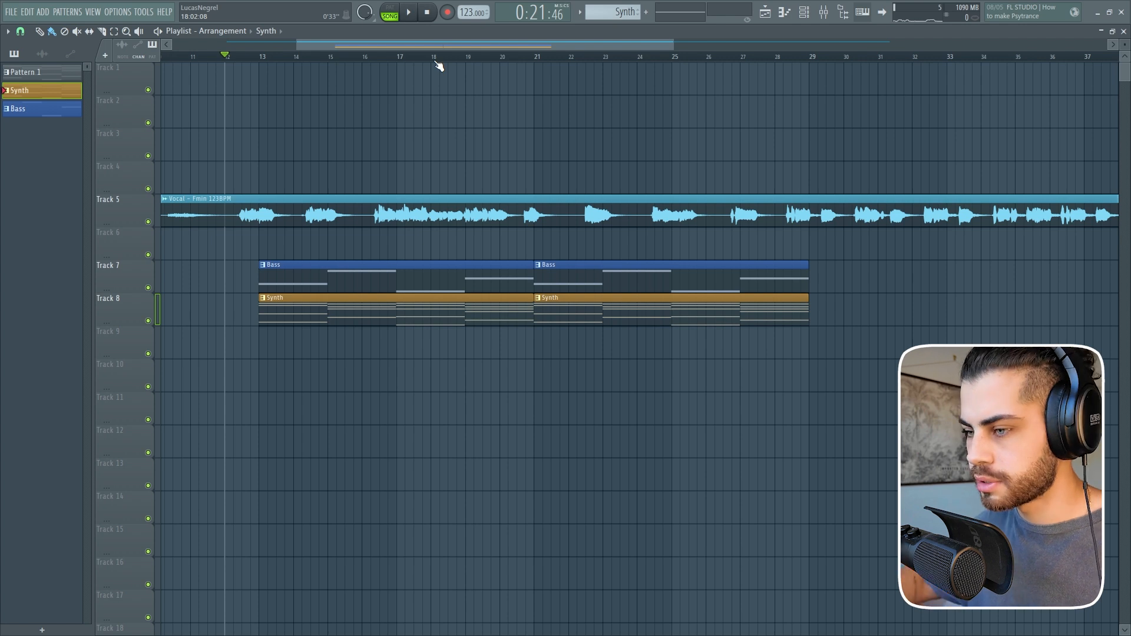
Solo the Shaker Loop 06 clips on Track 10 and play them from bar 21.
{"action": "scroll", "coordinate": [438, 66], "scroll_direction": "up", "scroll_amount": 1}
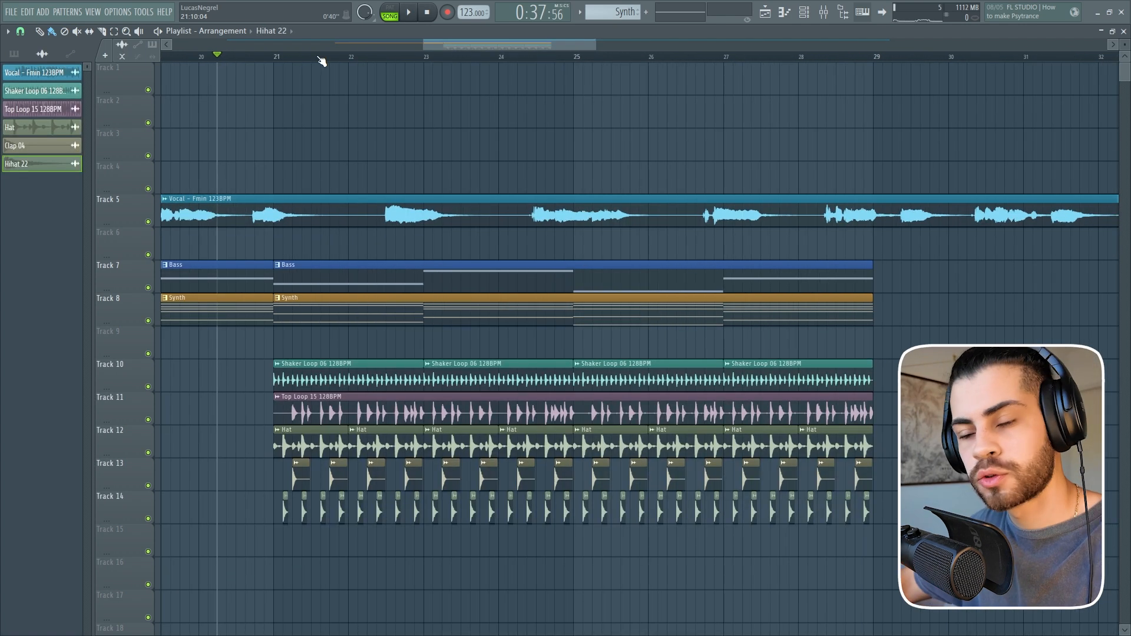
{"action": "scroll", "coordinate": [300, 72], "scroll_direction": "up", "scroll_amount": 1}
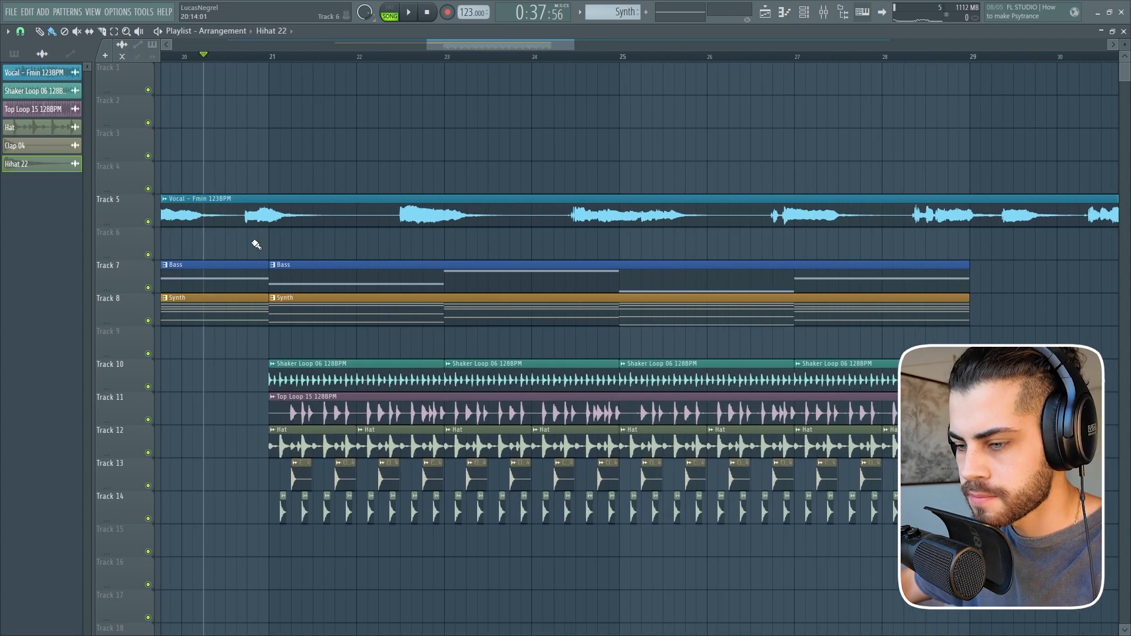
{"action": "right_click", "coordinate": [148, 387]}
{"action": "left_click", "coordinate": [271, 58]}
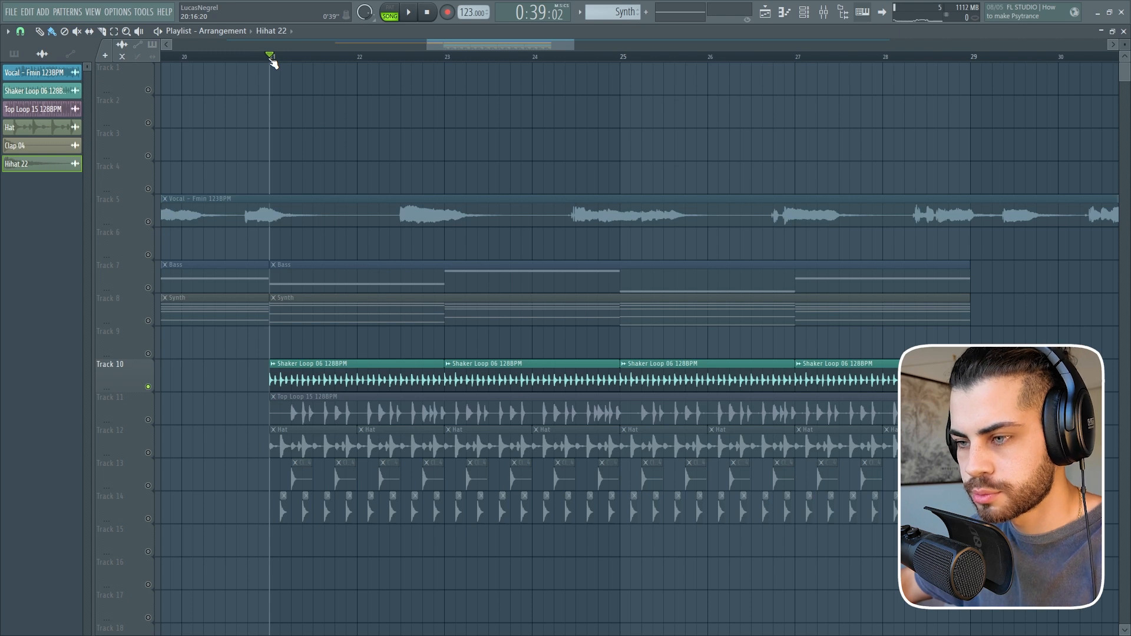
{"action": "scroll", "coordinate": [273, 59], "scroll_direction": "down", "scroll_amount": 1}
{"action": "key", "text": "space"}
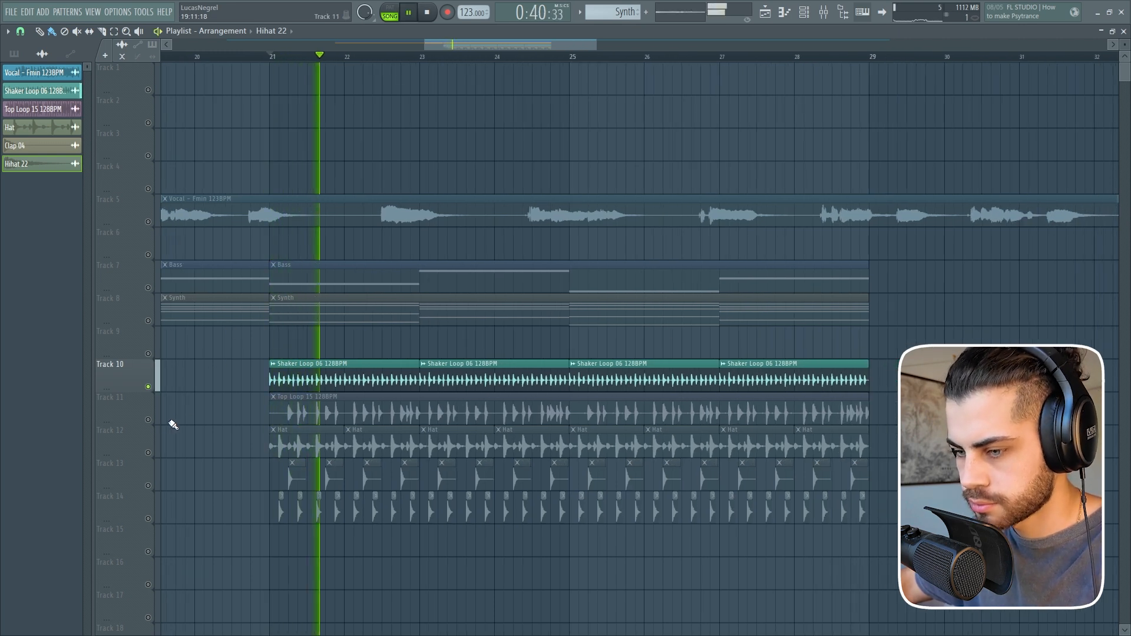
{"action": "key", "text": "space"}
Solo the Top Loop 15, Hat, Clap and Hihat tracks one after another to hear each drum layer.
{"action": "right_click", "coordinate": [148, 419]}
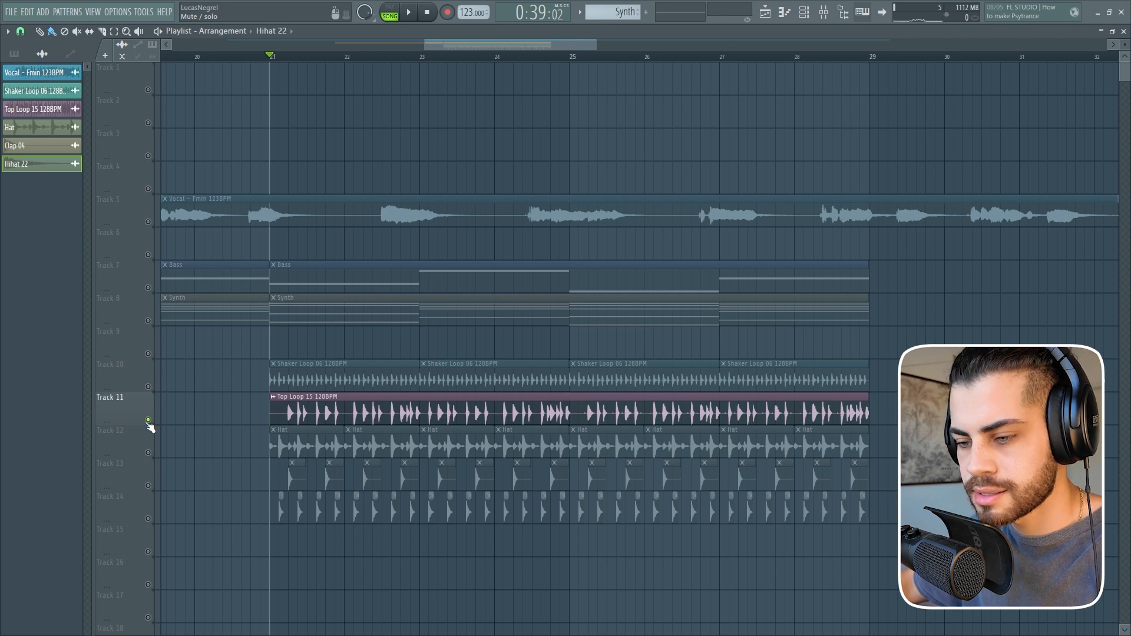
{"action": "key", "text": "space"}
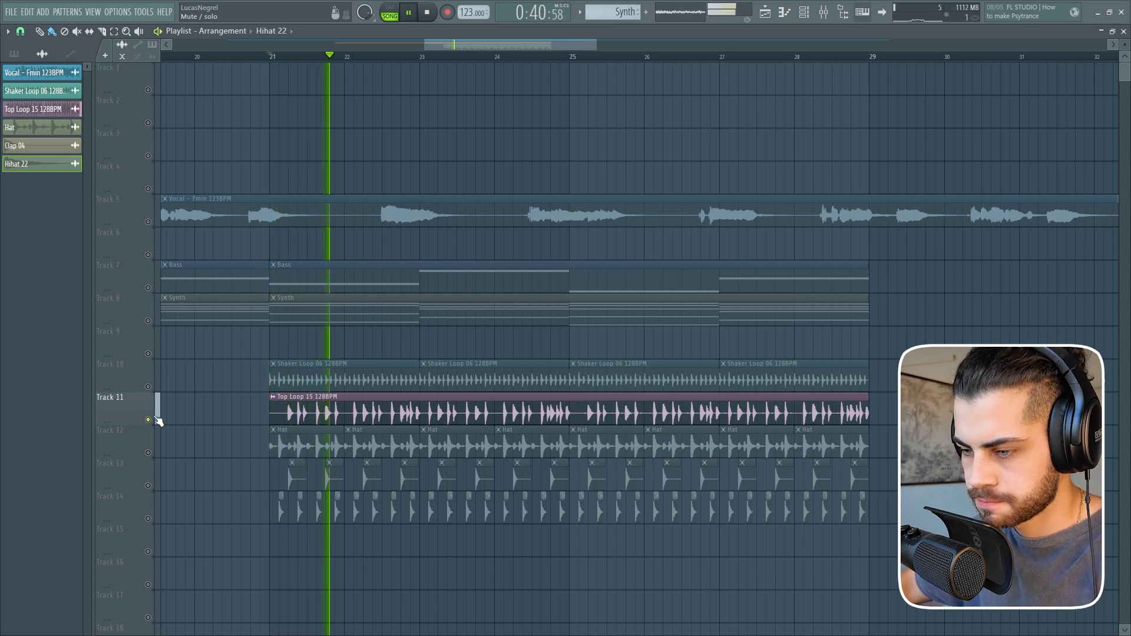
{"action": "key", "text": "space"}
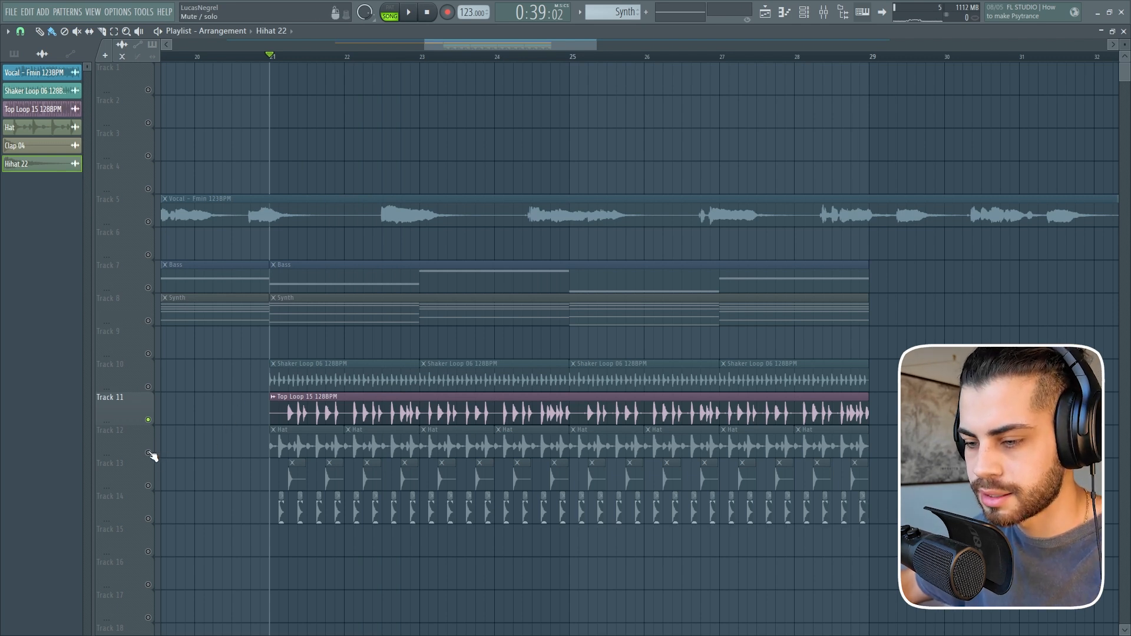
{"action": "left_click", "coordinate": [154, 457]}
{"action": "key", "text": "space"}
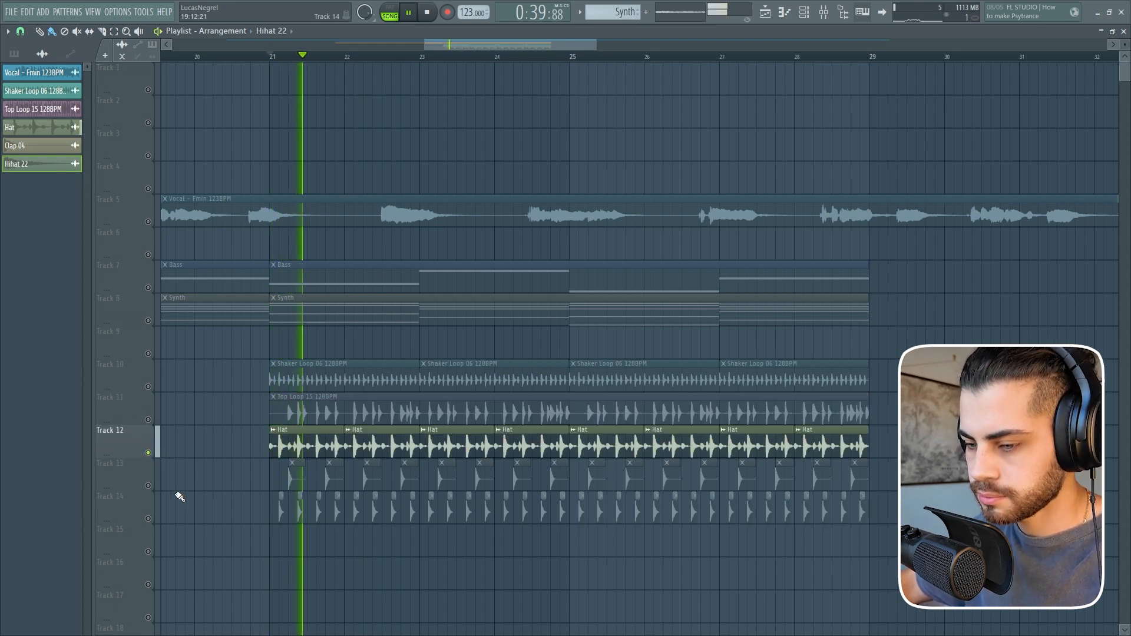
{"action": "left_click", "coordinate": [150, 489]}
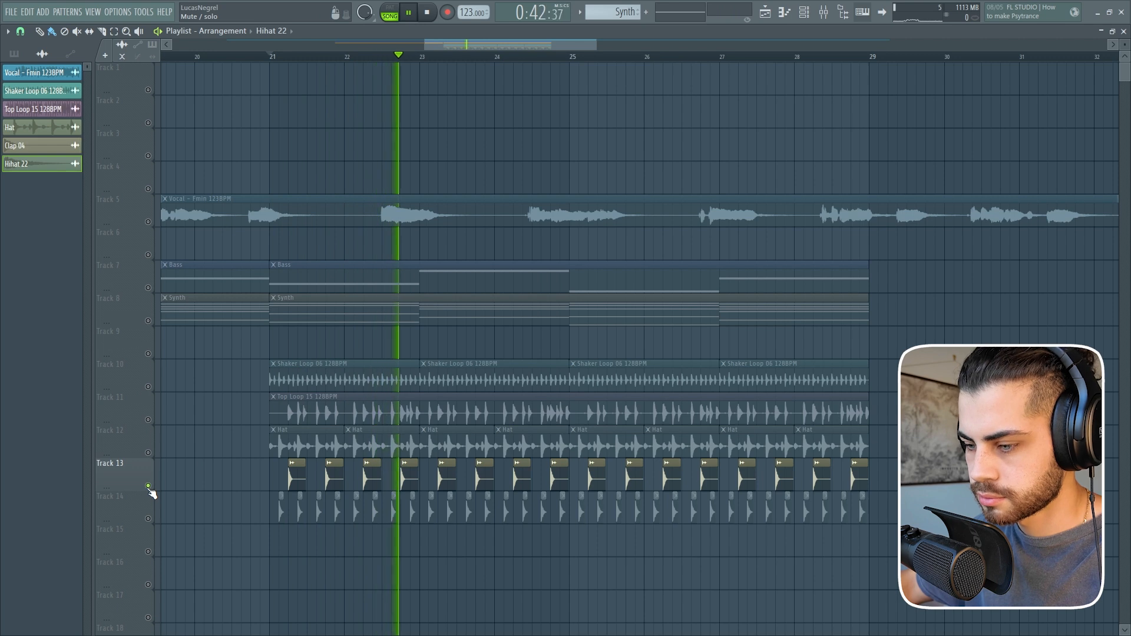
{"action": "left_click", "coordinate": [152, 517]}
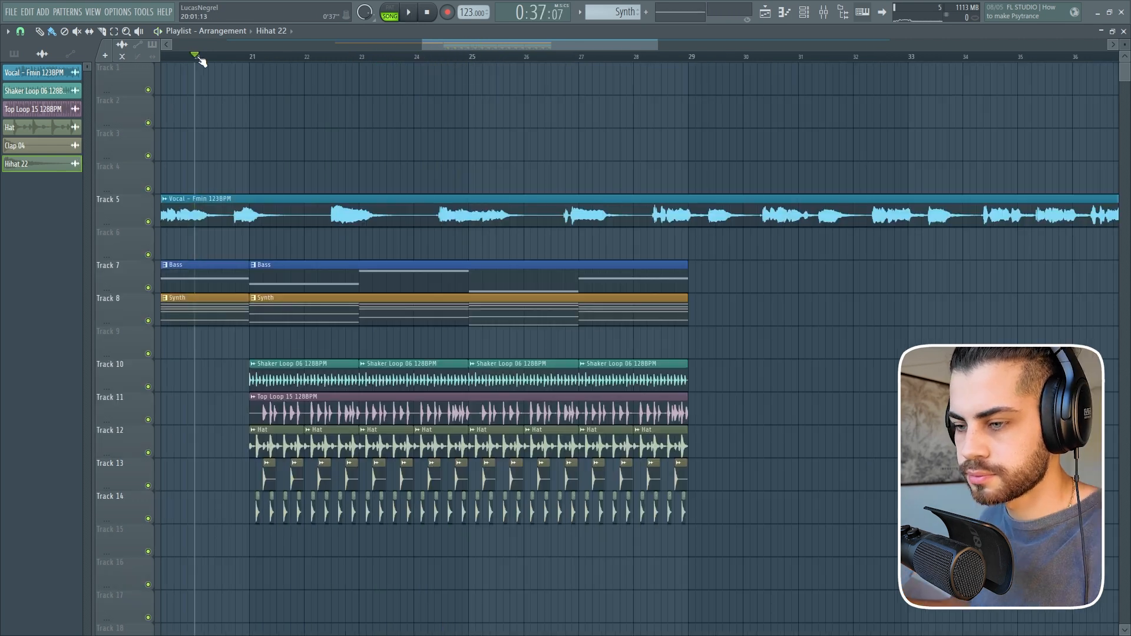
Play all tracks together from bar 20 to hear the drums enter under the vocal, bass and synth.
{"action": "key", "text": "space"}
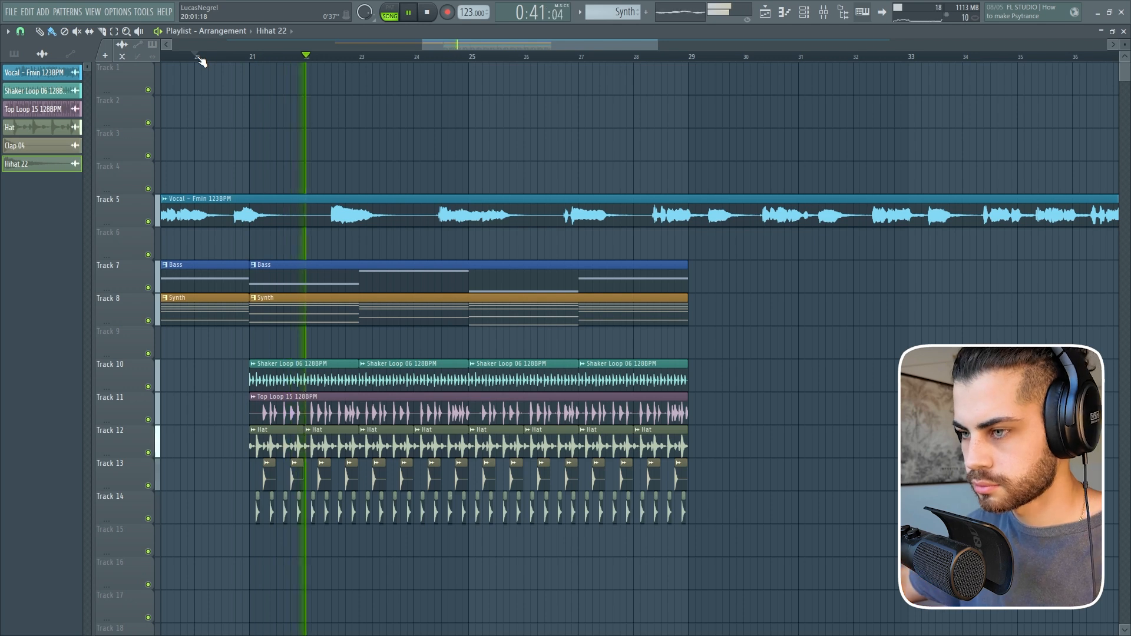
{"action": "scroll", "coordinate": [259, 64], "scroll_direction": "down", "scroll_amount": 2}
{"action": "scroll", "coordinate": [263, 63], "scroll_direction": "down", "scroll_amount": 2}
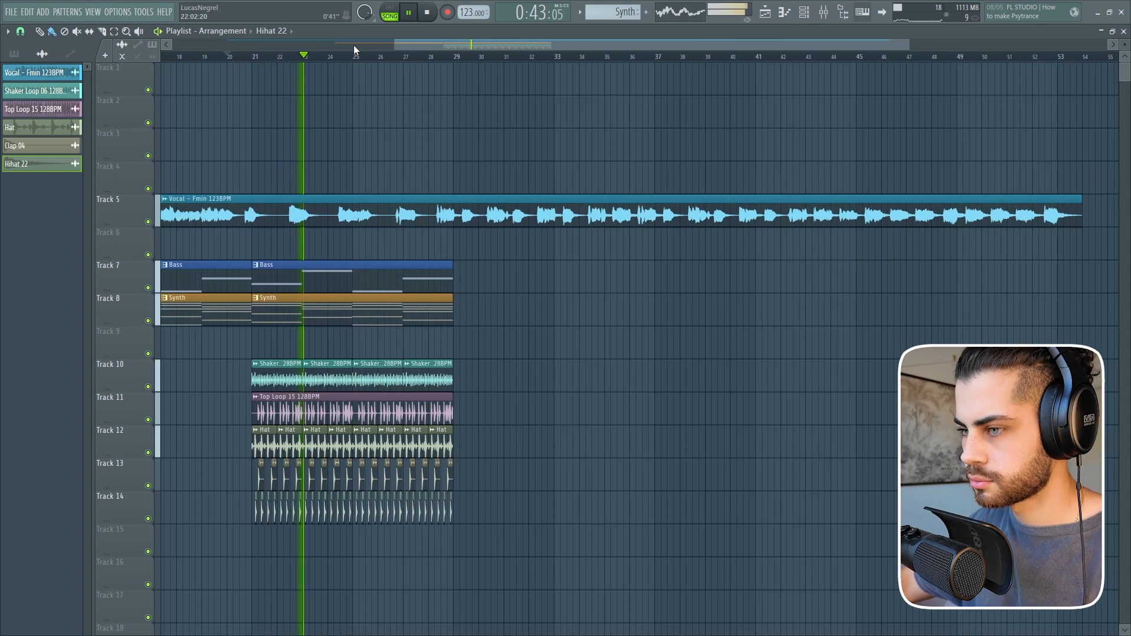
{"action": "scroll", "coordinate": [418, 58], "scroll_direction": "up", "scroll_amount": 1}
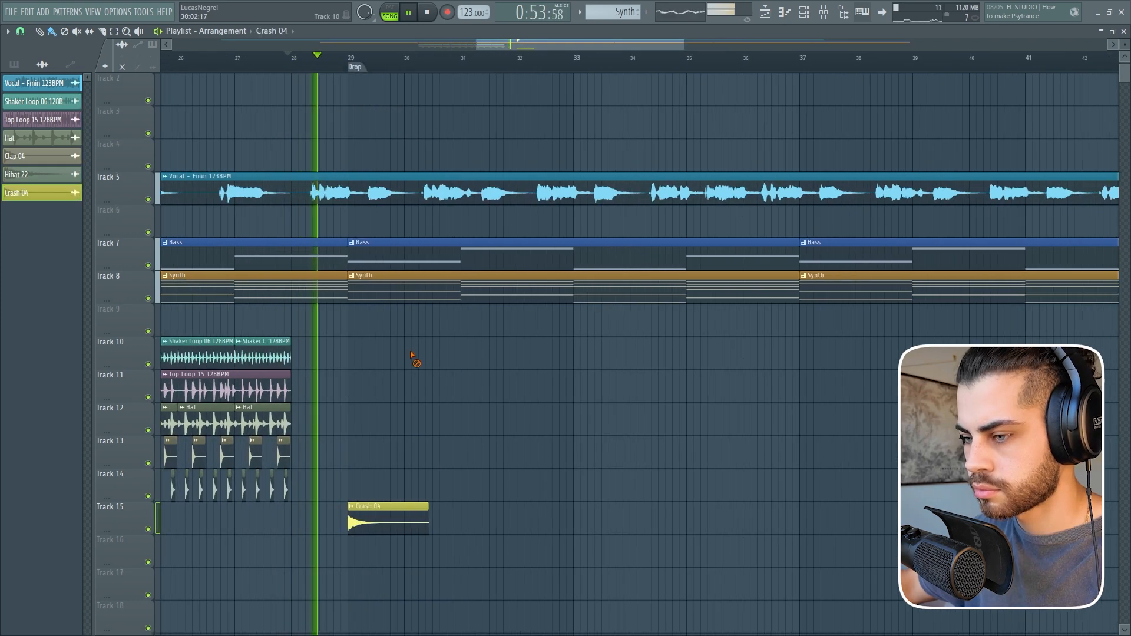
Listen to the drum break before the Drop marker and the Crash 04 hit at bar 29.
{"action": "scroll", "coordinate": [495, 67], "scroll_direction": "down", "scroll_amount": 3}
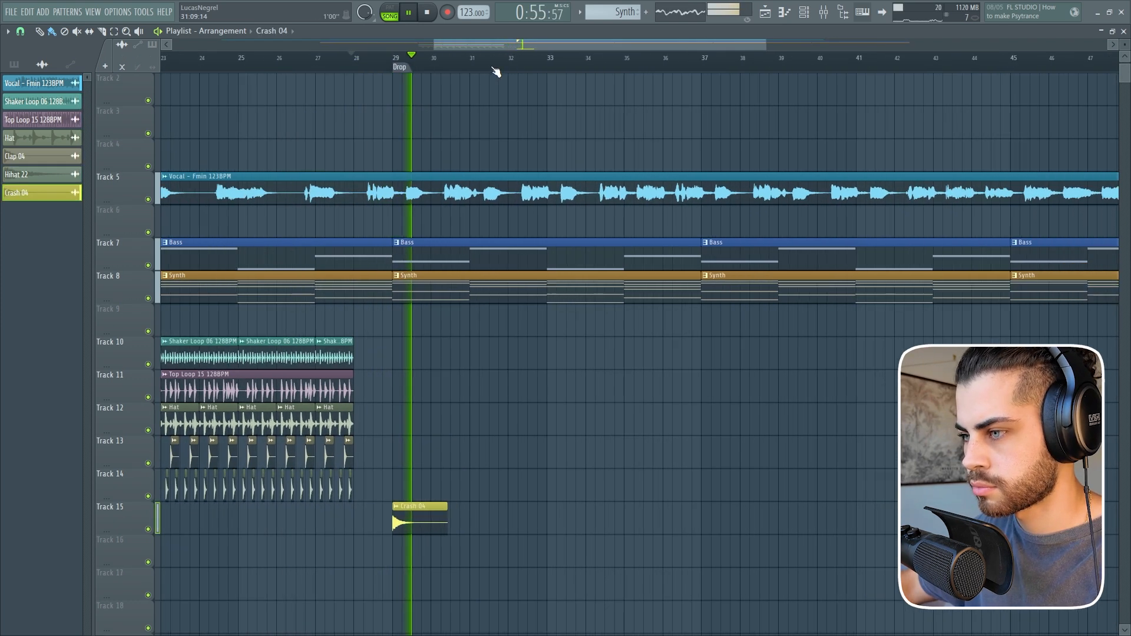
{"action": "left_click_drag", "start_coordinate": [536, 45], "coordinate": [560, 49]}
{"action": "key", "text": "space"}
Copy the drum clips on Tracks 10 to 14 to the Drop at bar 29 and play that section.
{"action": "left_click_drag", "start_coordinate": [231, 307], "coordinate": [365, 531]}
{"action": "scroll", "coordinate": [544, 70], "scroll_direction": "up", "scroll_amount": 3}
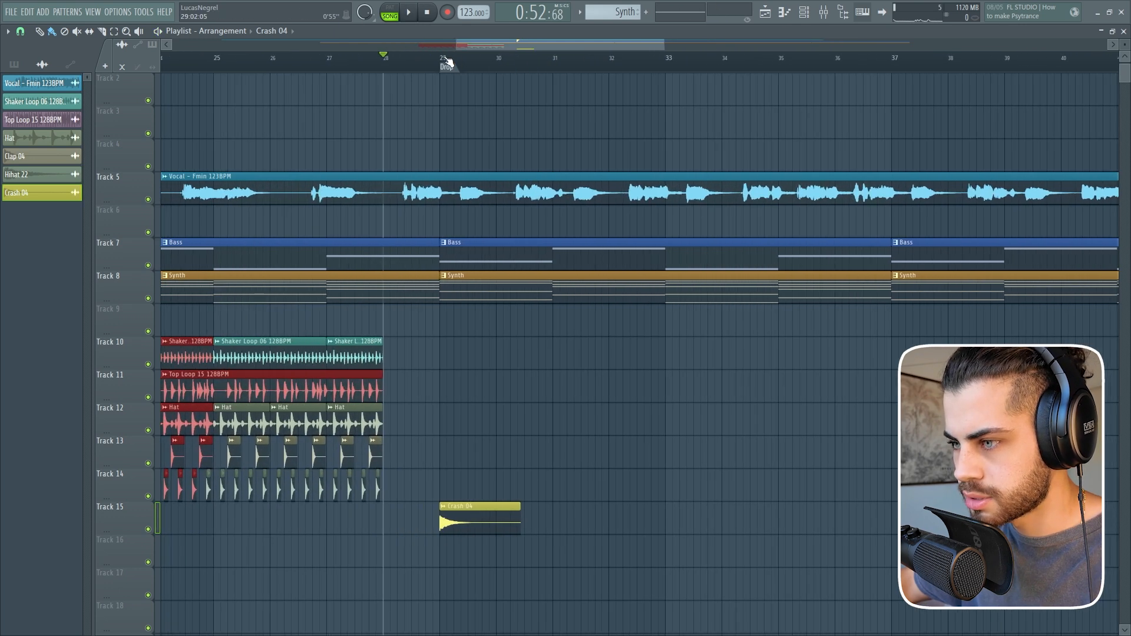
{"action": "key", "text": "ctrl+v"}
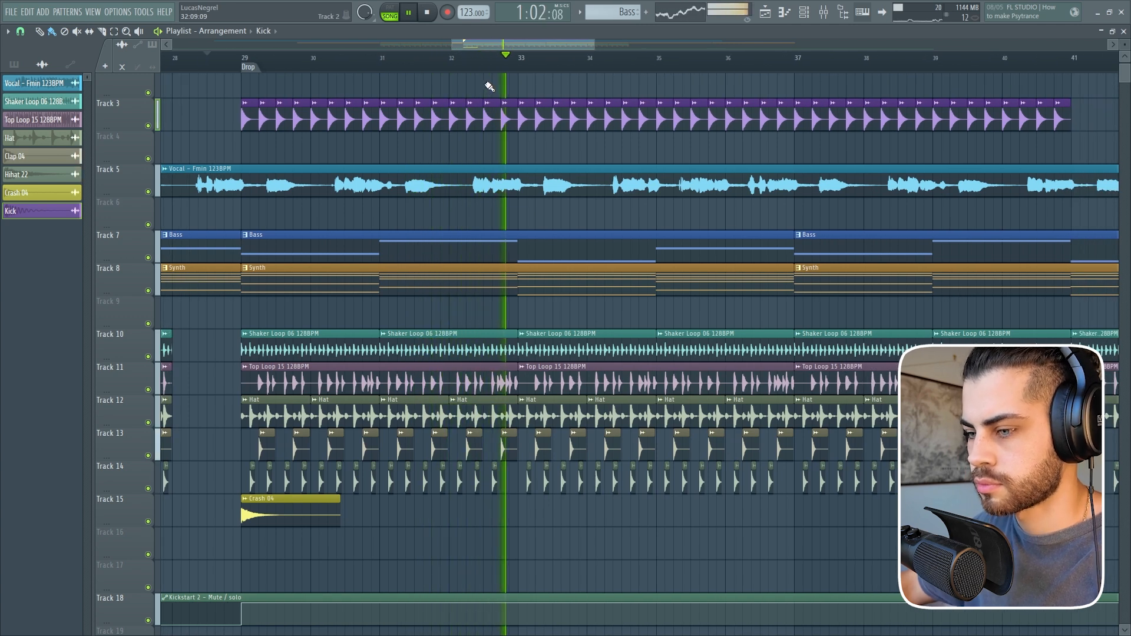
{"action": "key", "text": "space"}
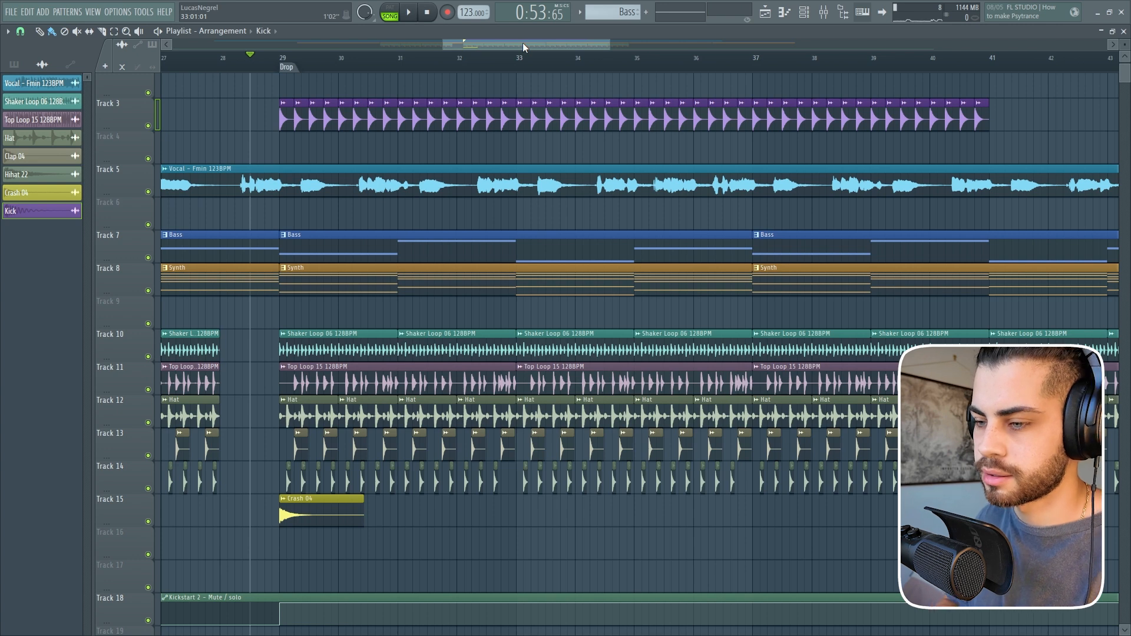
Write a syncopated rhythm of short F4 notes across the first two bars of the Bass slap pattern in the piano roll.
{"action": "key", "text": "super"}
{"action": "key", "text": "super"}
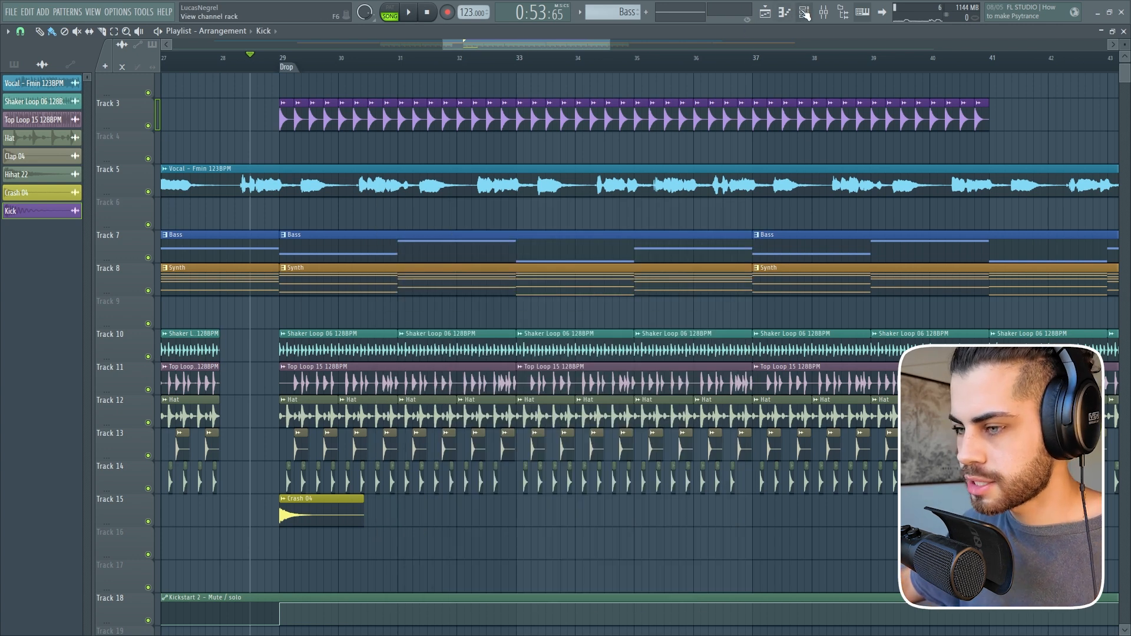
{"action": "left_click", "coordinate": [805, 13]}
{"action": "scroll", "coordinate": [397, 271], "scroll_direction": "down", "scroll_amount": 2}
{"action": "left_click", "coordinate": [396, 373]}
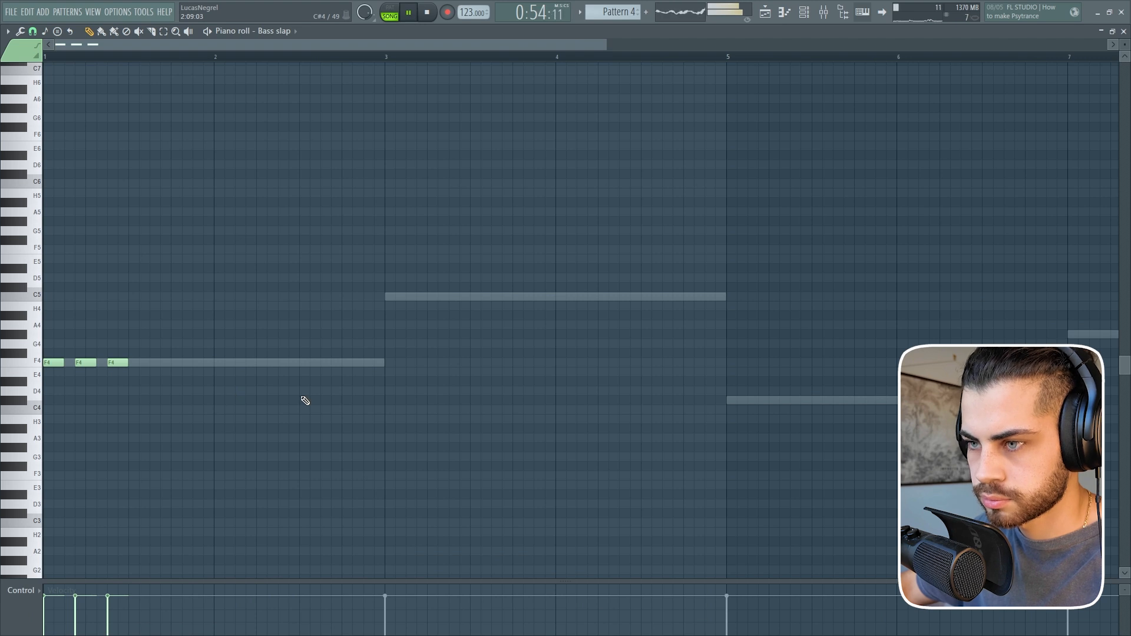
{"action": "scroll", "coordinate": [300, 391], "scroll_direction": "up", "scroll_amount": 1}
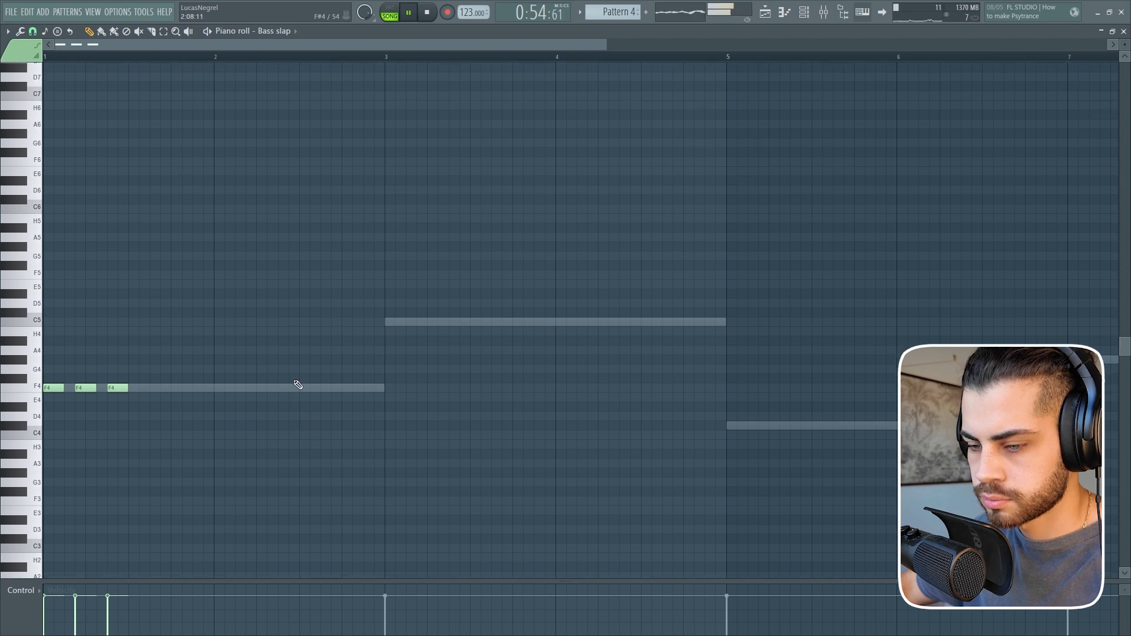
{"action": "left_click", "coordinate": [195, 392]}
{"action": "left_click", "coordinate": [250, 393]}
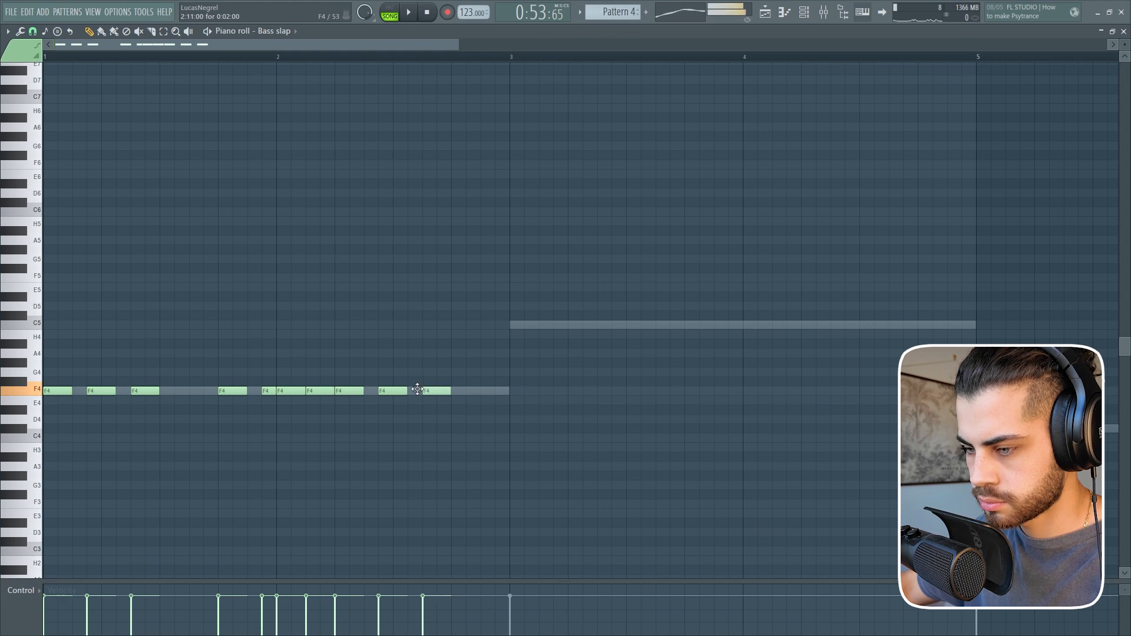
{"action": "scroll", "coordinate": [278, 59], "scroll_direction": "down", "scroll_amount": 1}
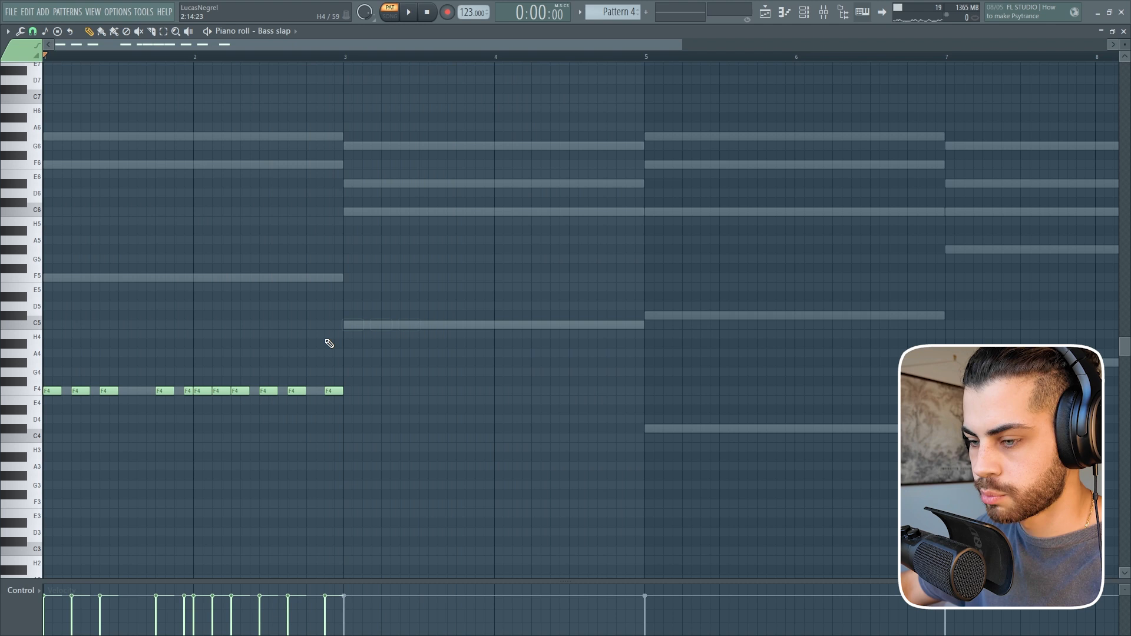
Copy the two-bar F4 rhythm to bar 3 and transpose the copy to C5.
{"action": "double_click", "coordinate": [7, 393]}
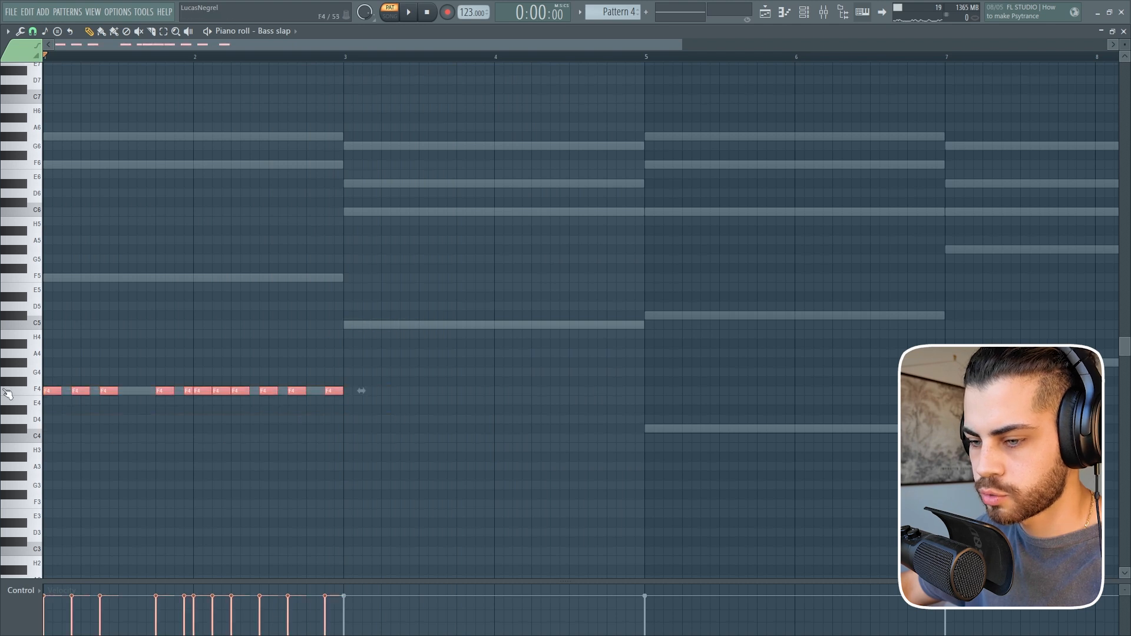
{"action": "key", "text": "ctrl+v"}
{"action": "key", "text": "shift+Right"}
{"action": "left_click_drag", "start_coordinate": [76, 389], "coordinate": [352, 326]}
Repeat the slap bass rhythm as C#4 notes from bar 5 and as G#4 notes from bar 7.
{"action": "key", "text": "ctrl+v"}
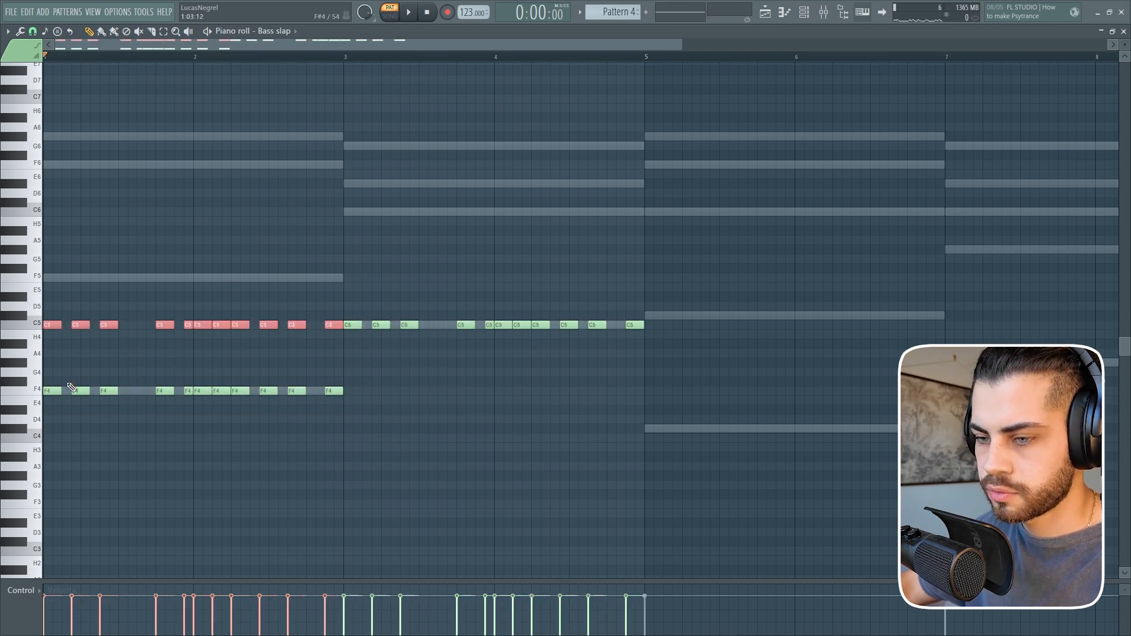
{"action": "left_click_drag", "start_coordinate": [54, 326], "coordinate": [658, 437]}
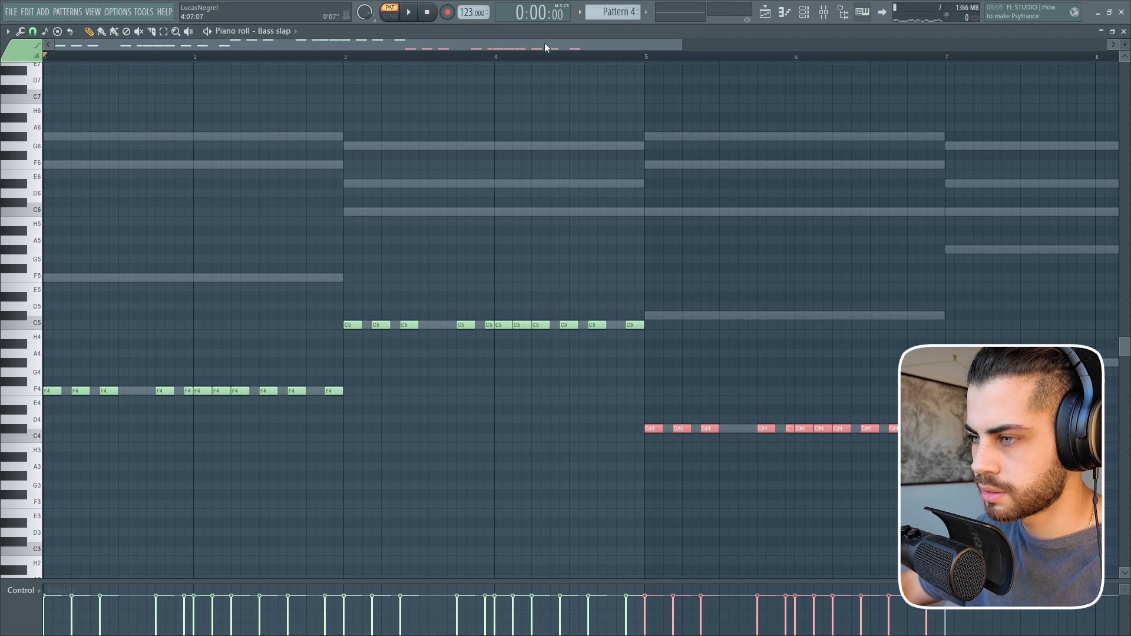
{"action": "scroll", "coordinate": [544, 47], "scroll_direction": "down", "scroll_amount": 3}
{"action": "key", "text": "ctrl+c"}
{"action": "key", "text": "ctrl+v"}
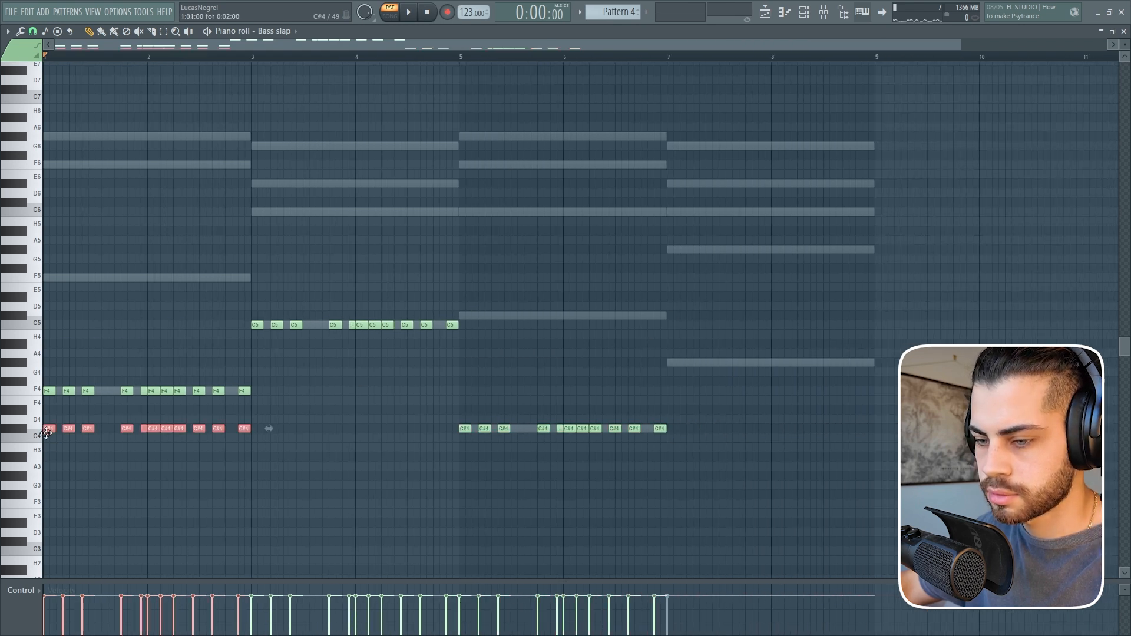
{"action": "left_click_drag", "start_coordinate": [47, 433], "coordinate": [671, 362]}
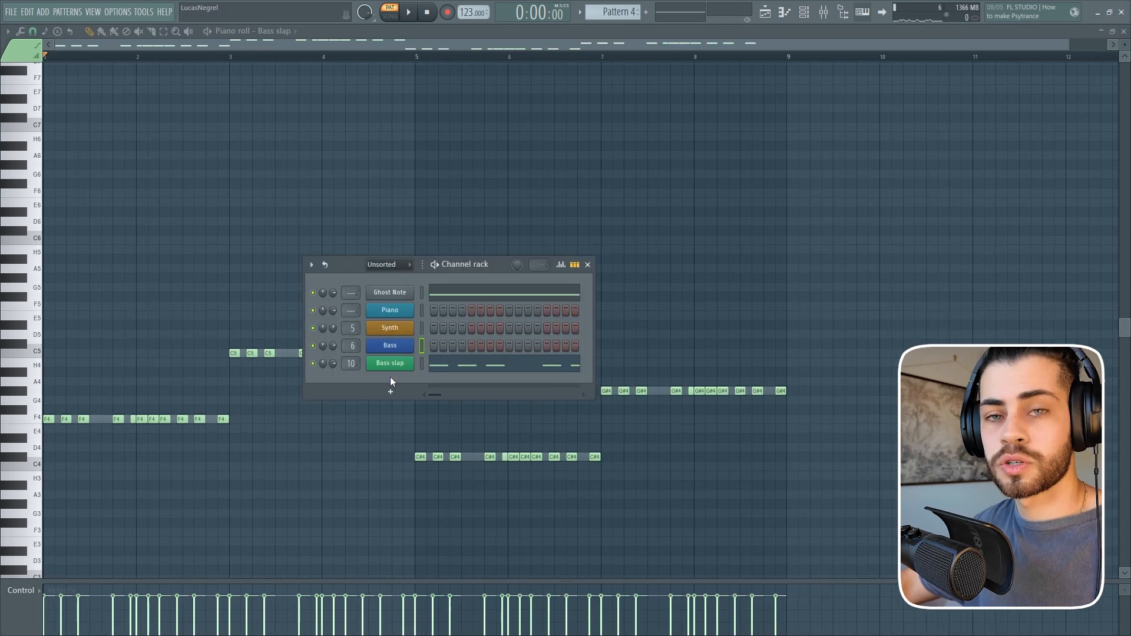
Clone the Bass slap channel and play the pattern with both layers together.
{"action": "right_click", "coordinate": [399, 363]}
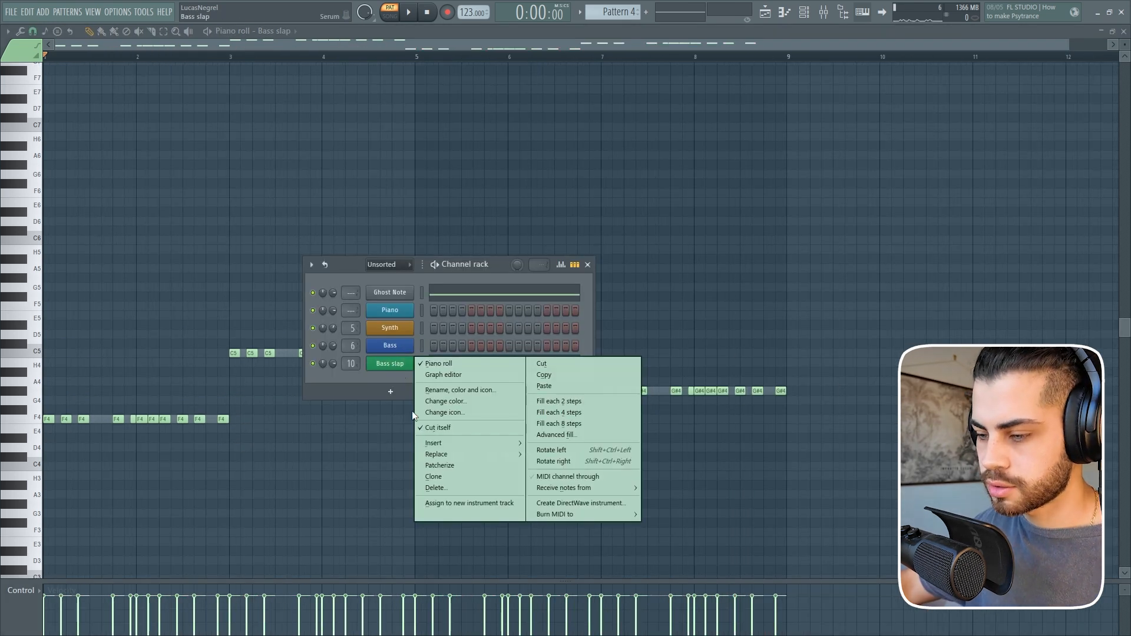
{"action": "left_click", "coordinate": [434, 477]}
{"action": "key", "text": "space"}
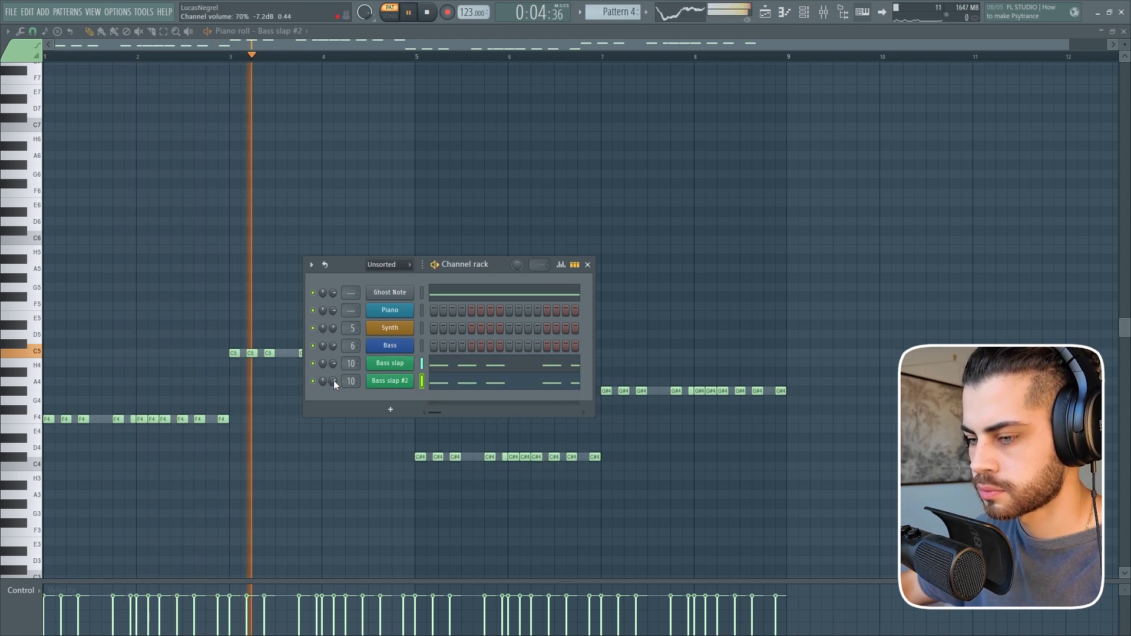
{"action": "key", "text": "F6"}
{"action": "scroll", "coordinate": [354, 434], "scroll_direction": "down", "scroll_amount": 3}
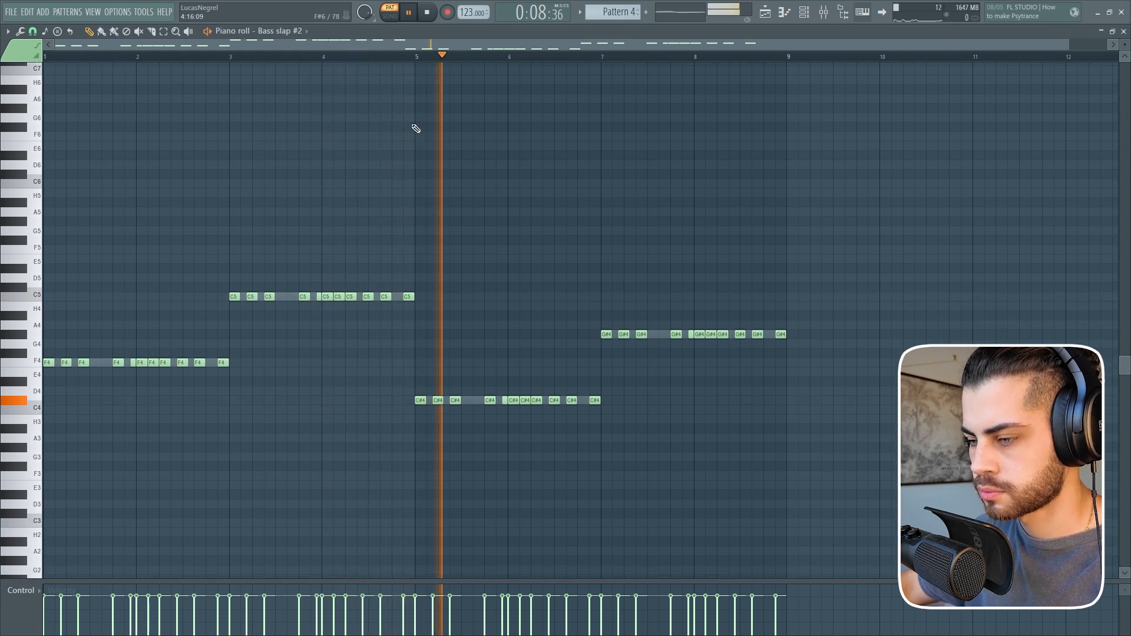
{"action": "key", "text": "space"}
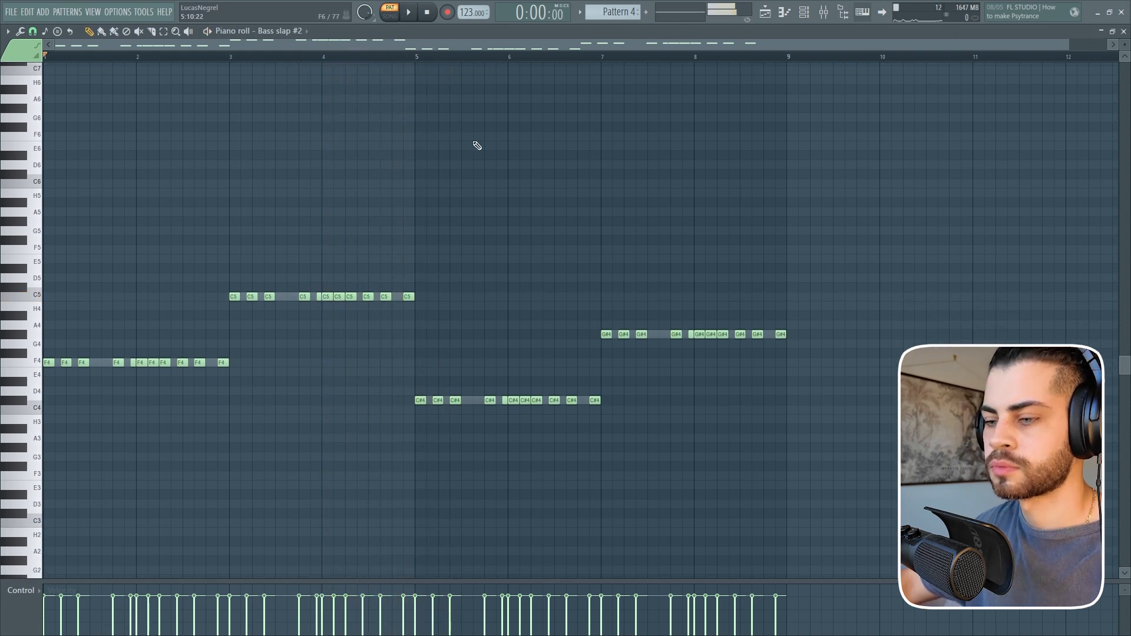
{"action": "left_click", "coordinate": [819, 12]}
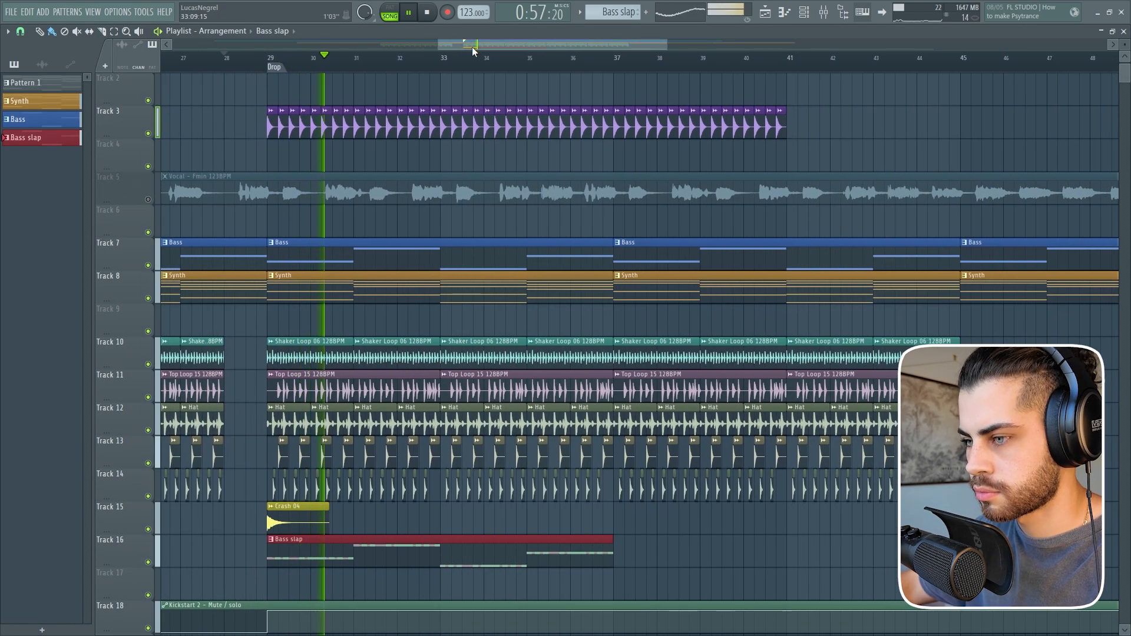
Repeat the Bass slap clip at bar 37 on Track 16 and copy the drum and Bass slap clips to bar 45.
{"action": "scroll", "coordinate": [475, 47], "scroll_direction": "down", "scroll_amount": 1}
{"action": "left_click", "coordinate": [619, 541]}
{"action": "left_click_drag", "start_coordinate": [619, 540], "coordinate": [608, 539]}
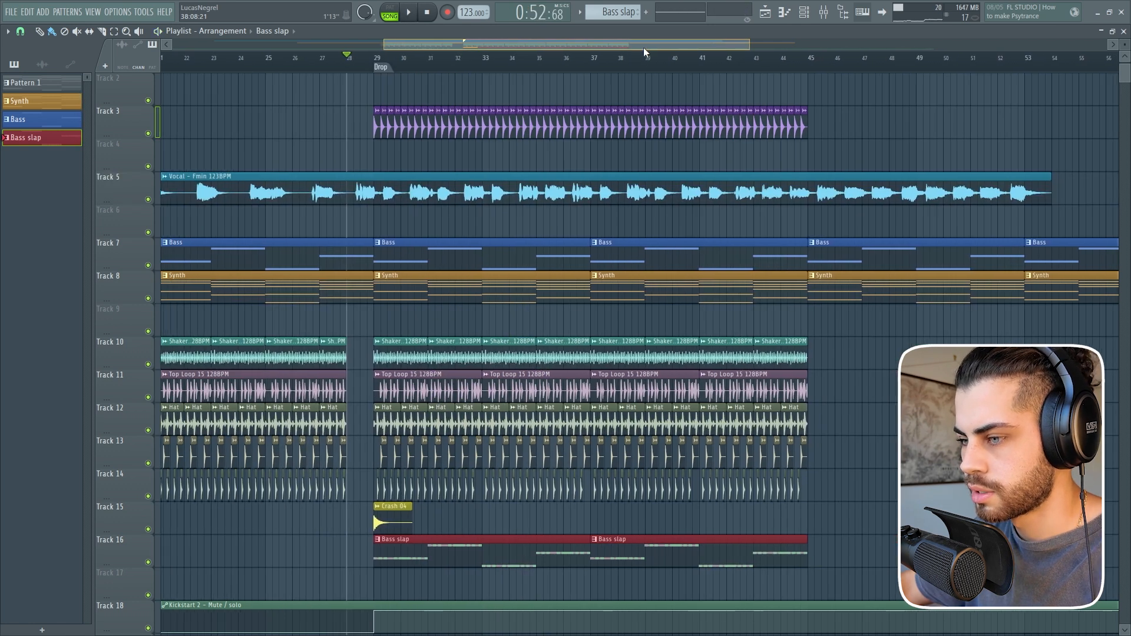
{"action": "left_click_drag", "start_coordinate": [643, 47], "coordinate": [719, 60]}
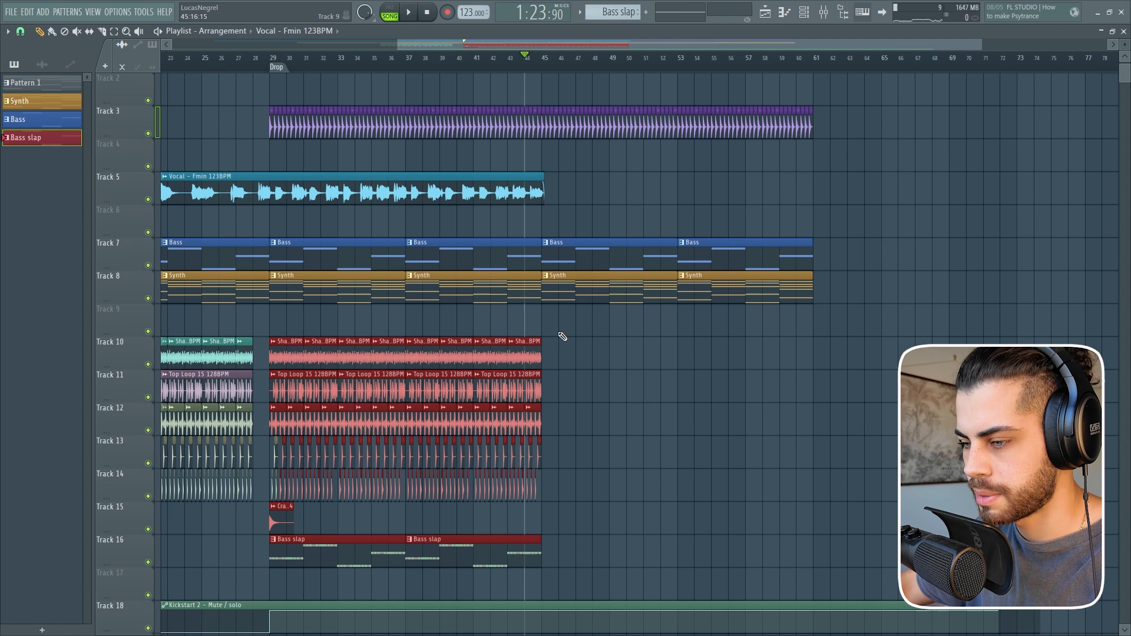
{"action": "left_click_drag", "start_coordinate": [562, 336], "coordinate": [269, 556]}
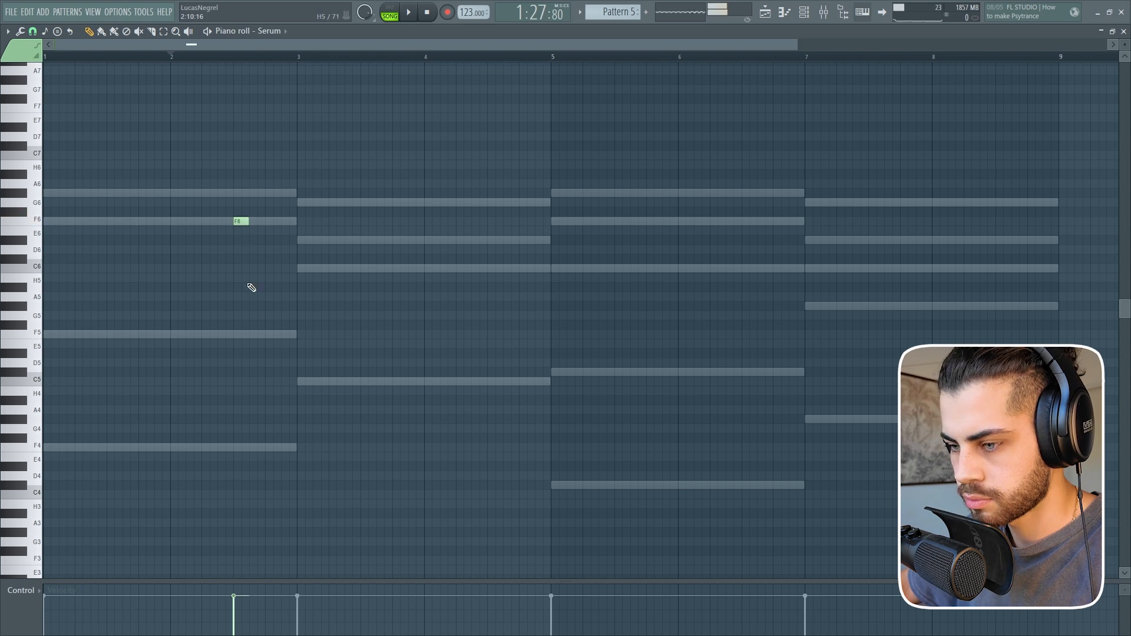
Try an F5 and a C6 note near the end of bar 2 in the Serum pattern.
{"action": "key", "text": "space"}
{"action": "left_click", "coordinate": [255, 334]}
{"action": "left_click", "coordinate": [286, 268]}
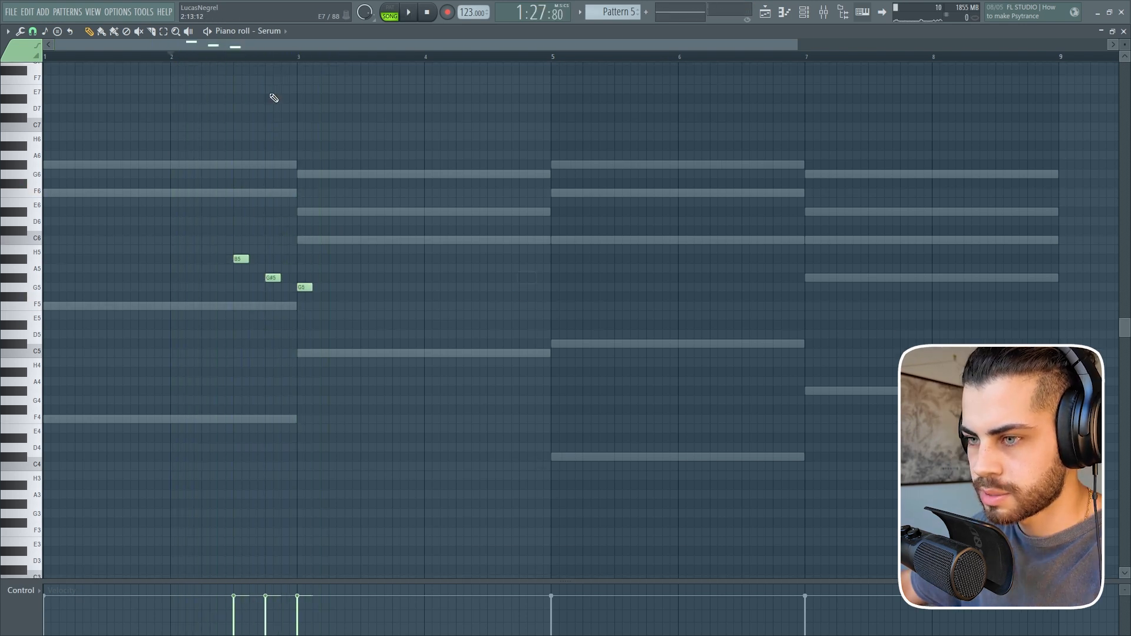
Write the Serum lead with B5, G#5, G5 leading into bar 3 and F5, G5, G#5 leading into bar 5, checking it by playback.
{"action": "scroll", "coordinate": [210, 61], "scroll_direction": "up", "scroll_amount": 3}
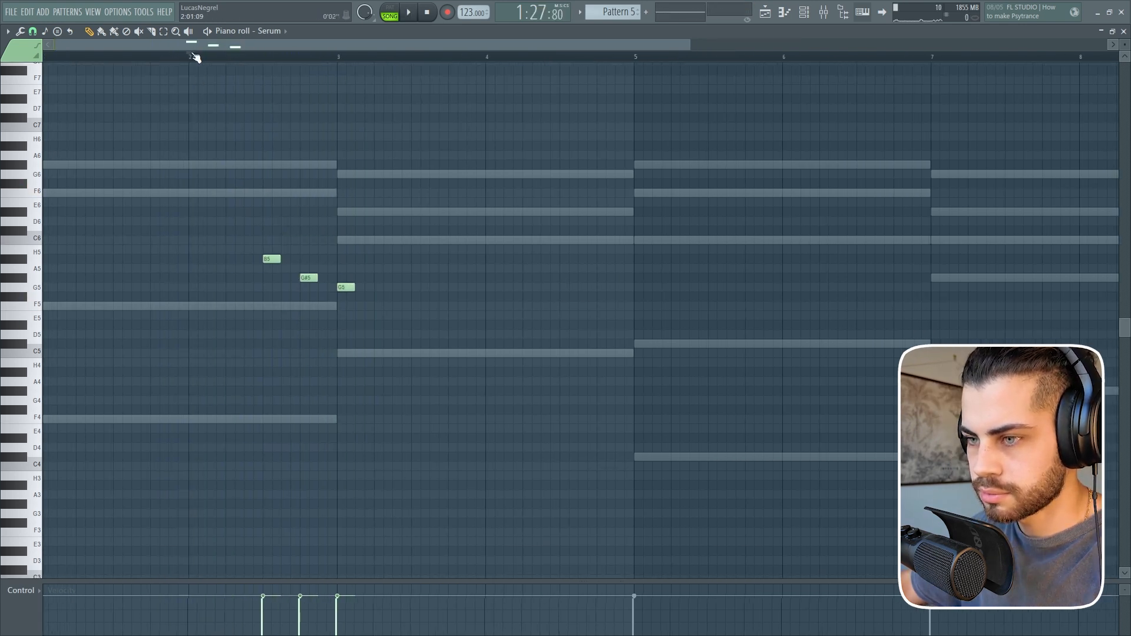
{"action": "key", "text": "space"}
{"action": "scroll", "coordinate": [195, 57], "scroll_direction": "down", "scroll_amount": 2}
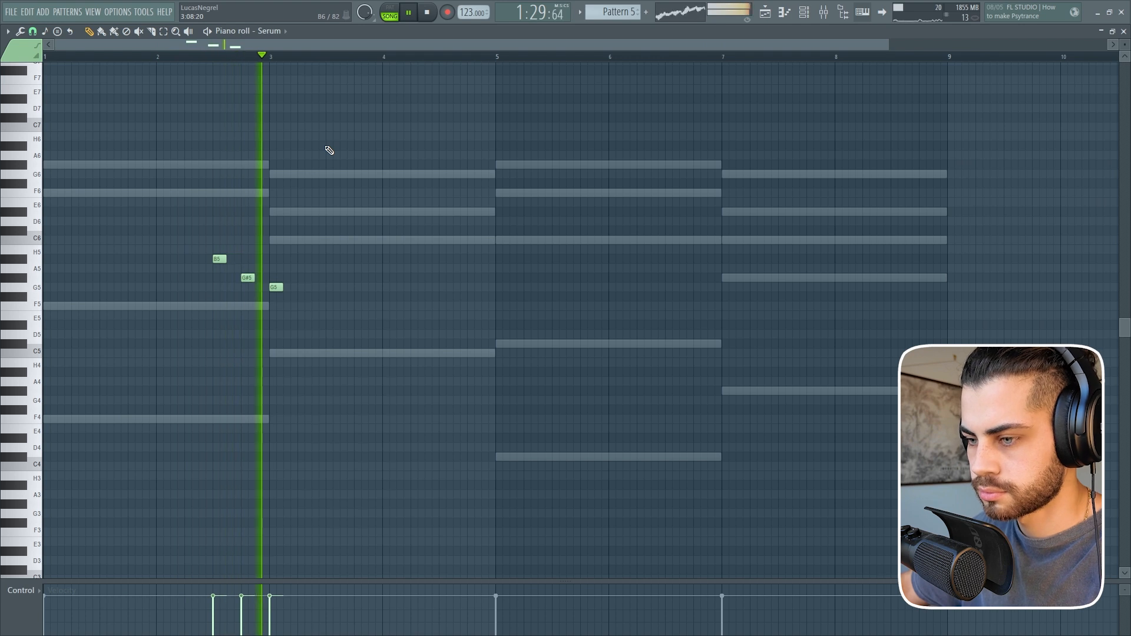
{"action": "scroll", "coordinate": [345, 62], "scroll_direction": "down", "scroll_amount": 1}
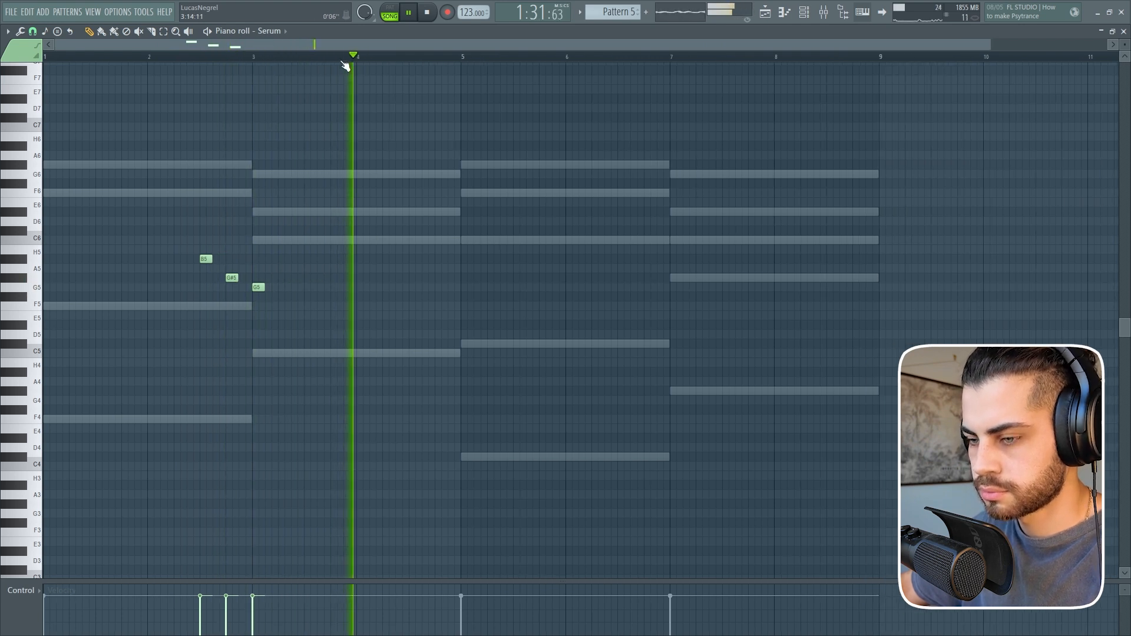
{"action": "scroll", "coordinate": [346, 65], "scroll_direction": "down", "scroll_amount": 1}
{"action": "scroll", "coordinate": [295, 46], "scroll_direction": "up", "scroll_amount": 2}
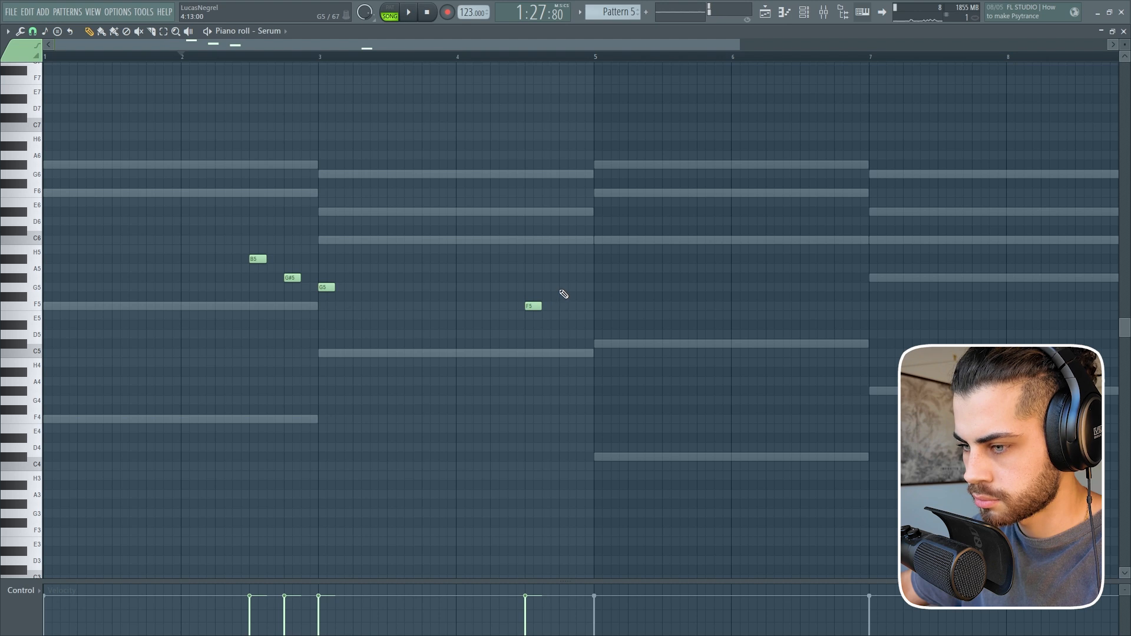
{"action": "scroll", "coordinate": [389, 61], "scroll_direction": "down", "scroll_amount": 1}
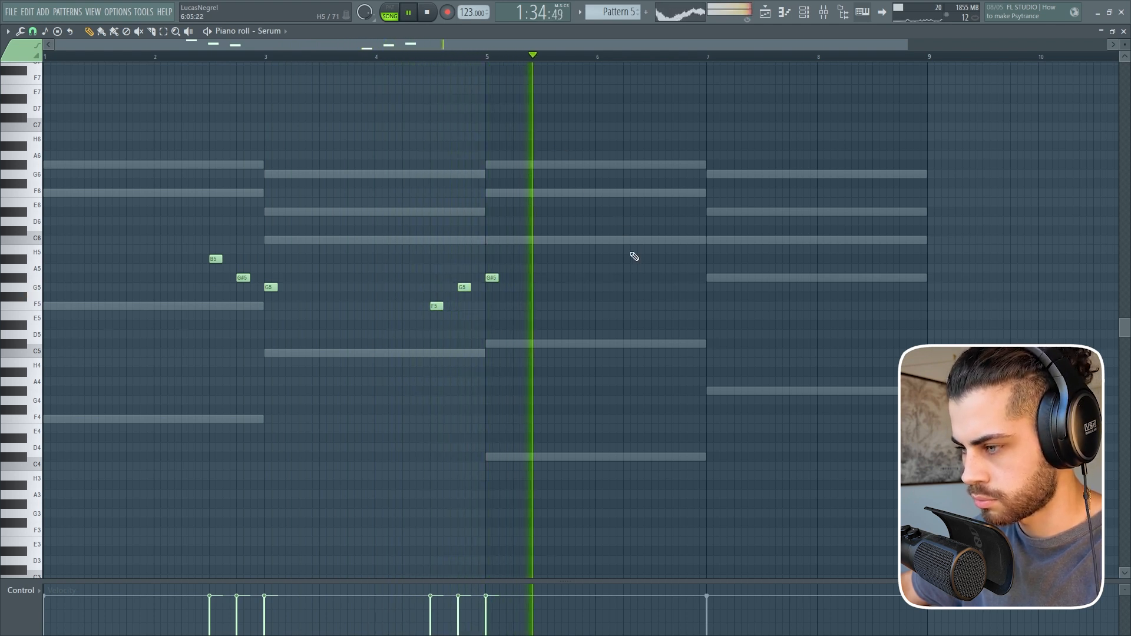
Add the lead notes B5 and G#5 in bar 6 and G5 at bar 7, and listen to the phrase.
{"action": "left_click", "coordinate": [656, 259]}
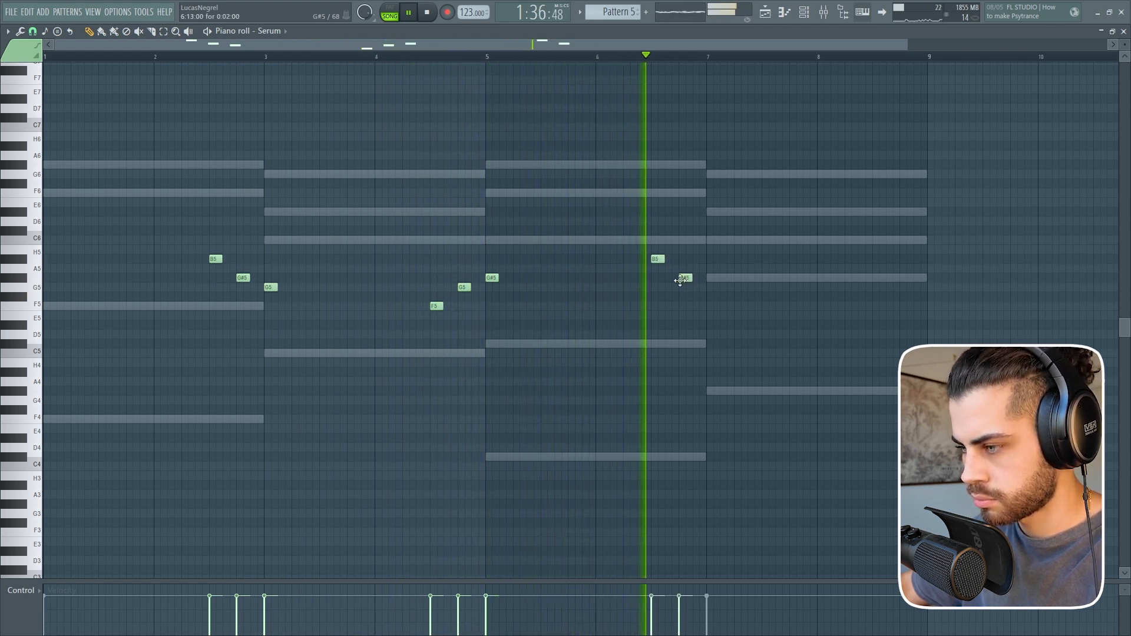
{"action": "left_click", "coordinate": [684, 277]}
{"action": "left_click", "coordinate": [711, 287]}
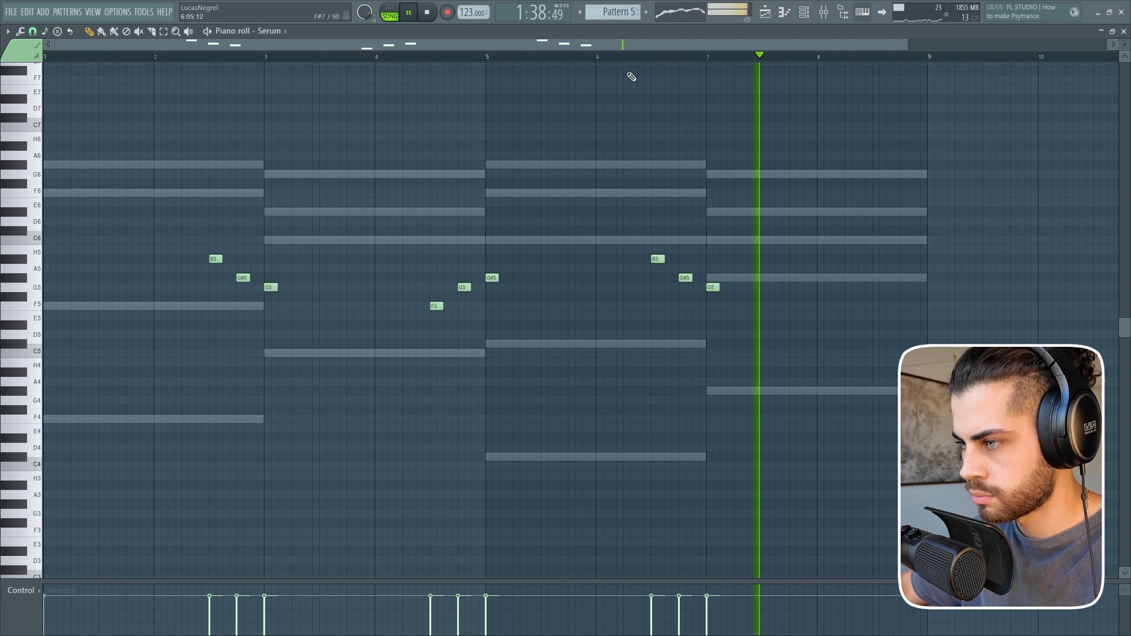
{"action": "scroll", "coordinate": [631, 59], "scroll_direction": "down", "scroll_amount": 2}
{"action": "key", "text": "space"}
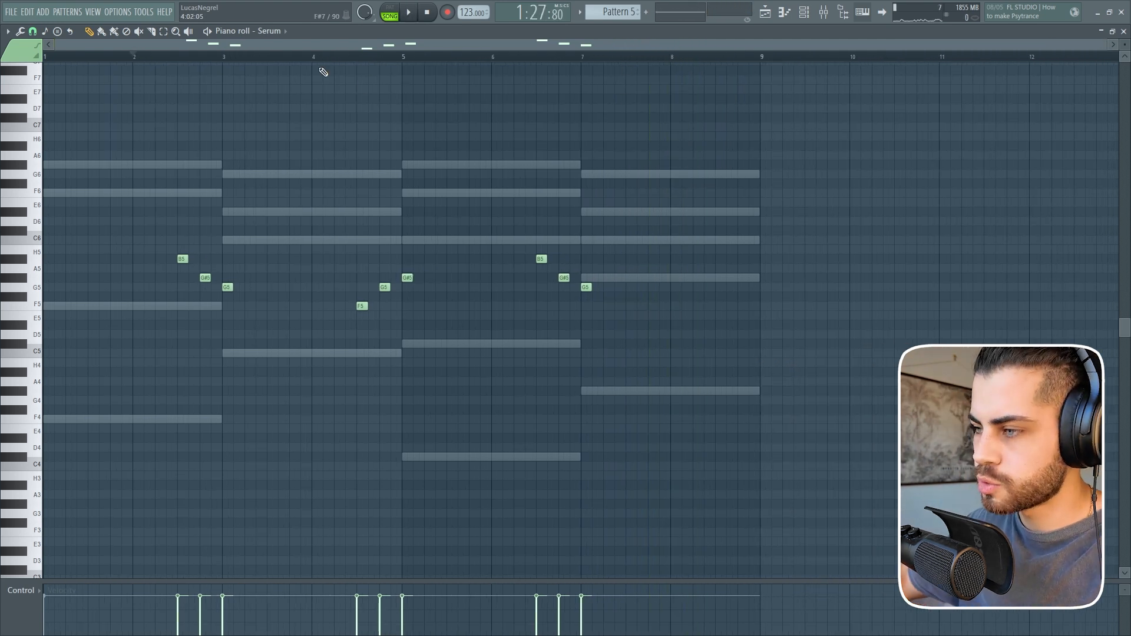
Cut the Ghost Note channel's notes from Pattern 5 and rename the pattern Lead.
{"action": "left_click", "coordinate": [765, 12]}
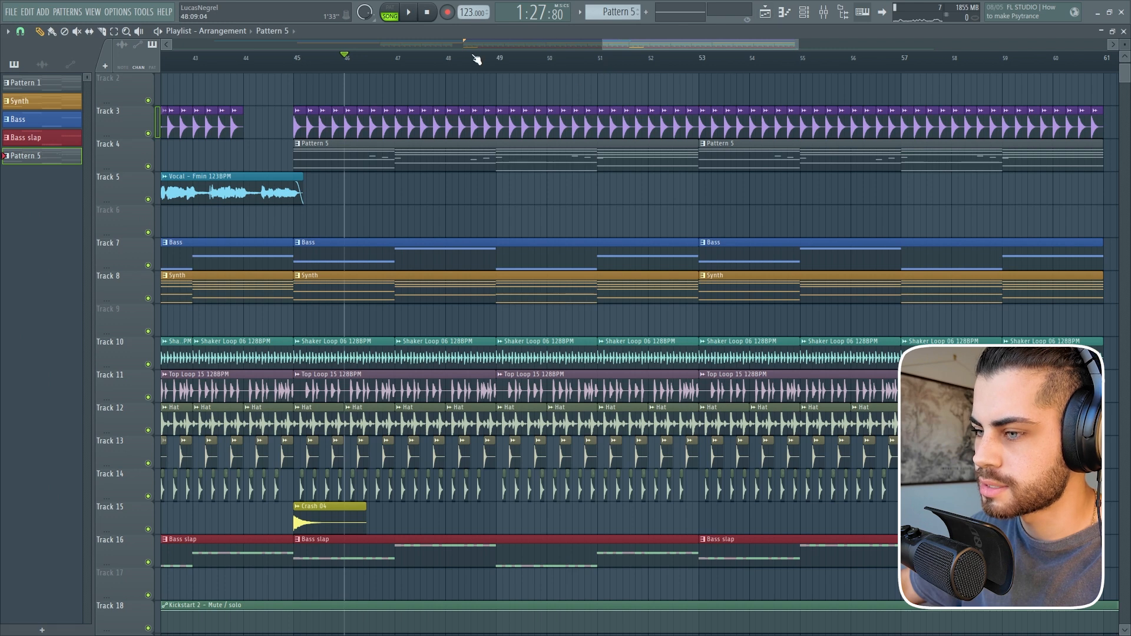
{"action": "scroll", "coordinate": [477, 59], "scroll_direction": "down", "scroll_amount": 1}
{"action": "left_click", "coordinate": [802, 12]}
{"action": "left_click", "coordinate": [422, 293]}
{"action": "key", "text": "ctrl+x"}
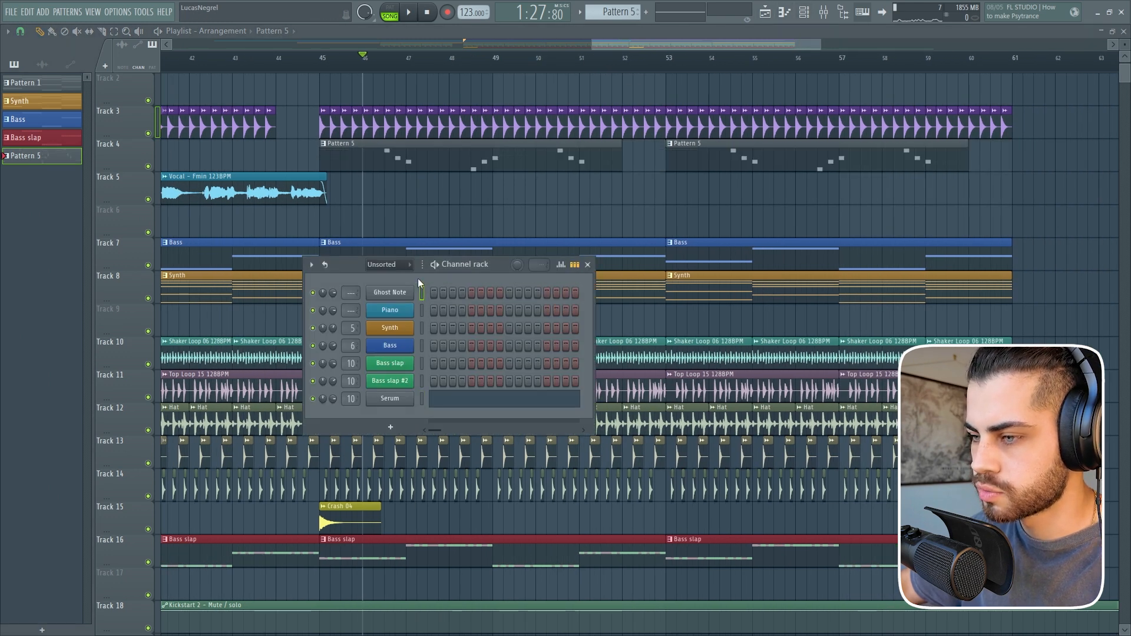
{"action": "key", "text": "F6"}
{"action": "scroll", "coordinate": [354, 83], "scroll_direction": "right", "scroll_amount": 1}
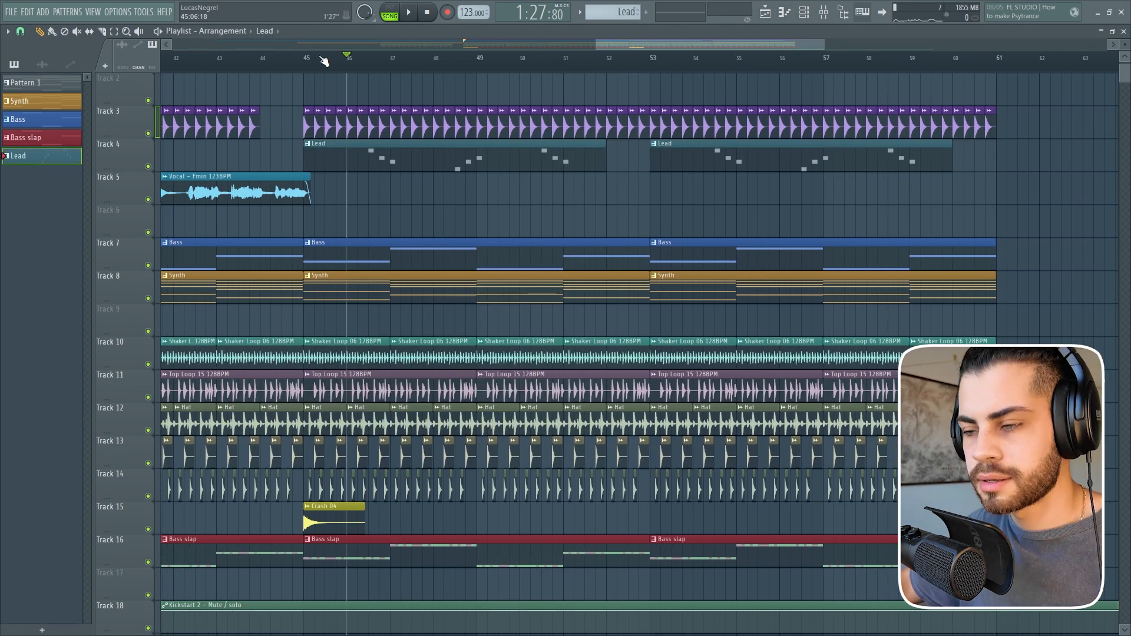
Place the Ambiant sample on Track 9 at the Drop marker at bar 29.
{"action": "left_click", "coordinate": [804, 13]}
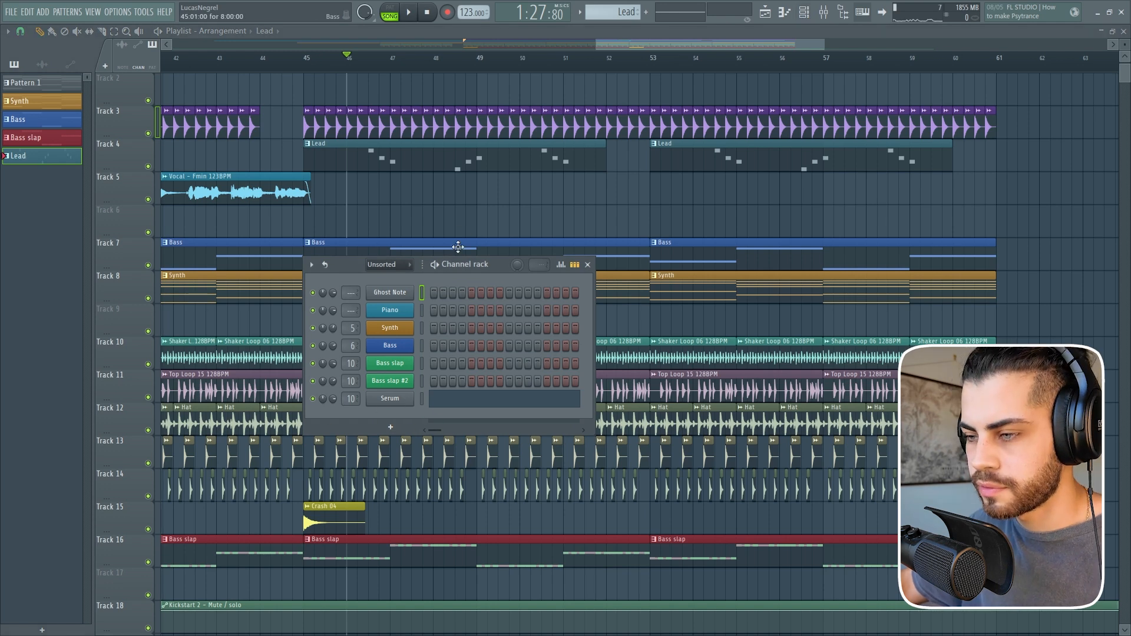
{"action": "key", "text": "F6"}
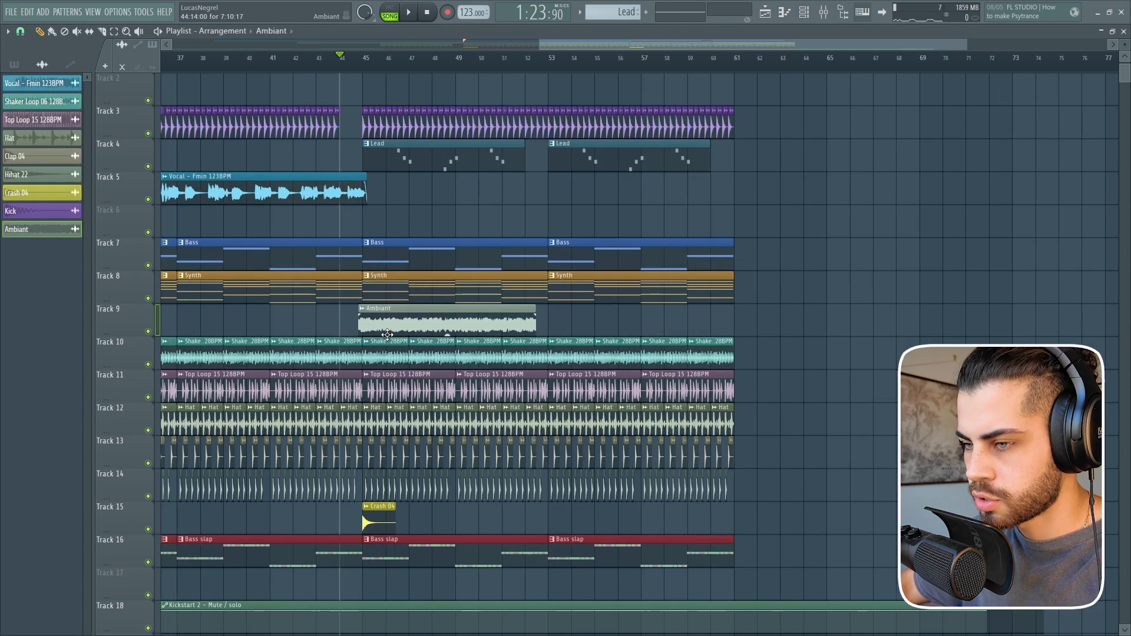
{"action": "left_click_drag", "start_coordinate": [389, 330], "coordinate": [218, 341]}
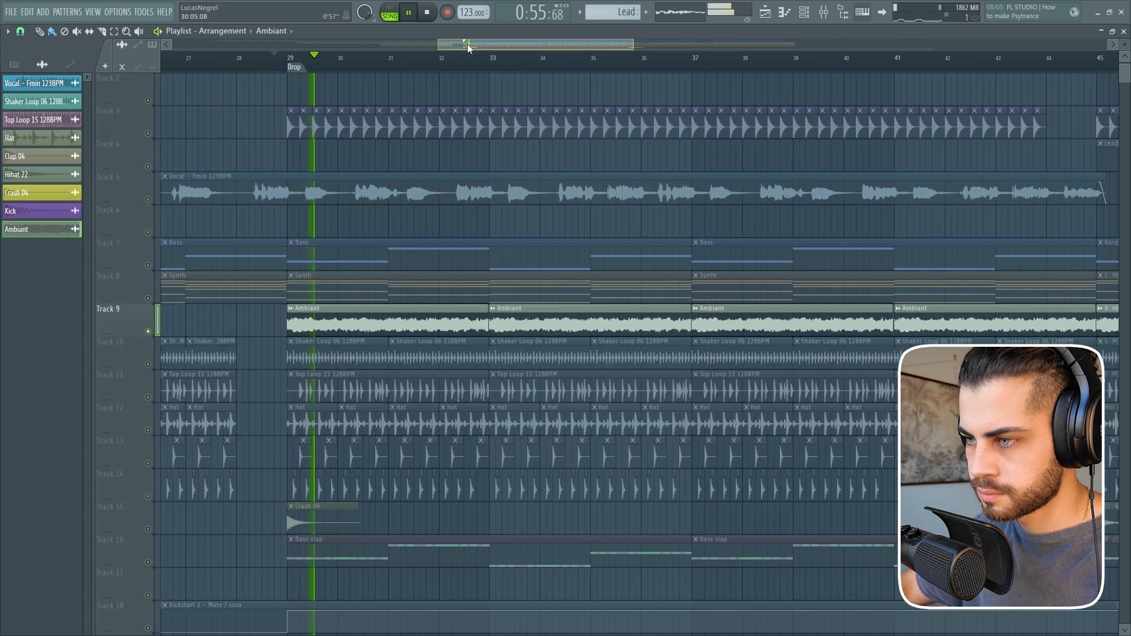
Lower the band 7 low-pass cutoff of Fruity parametric EQ 2 on the Ambiant mixer track.
{"action": "left_click_drag", "start_coordinate": [468, 44], "coordinate": [489, 52]}
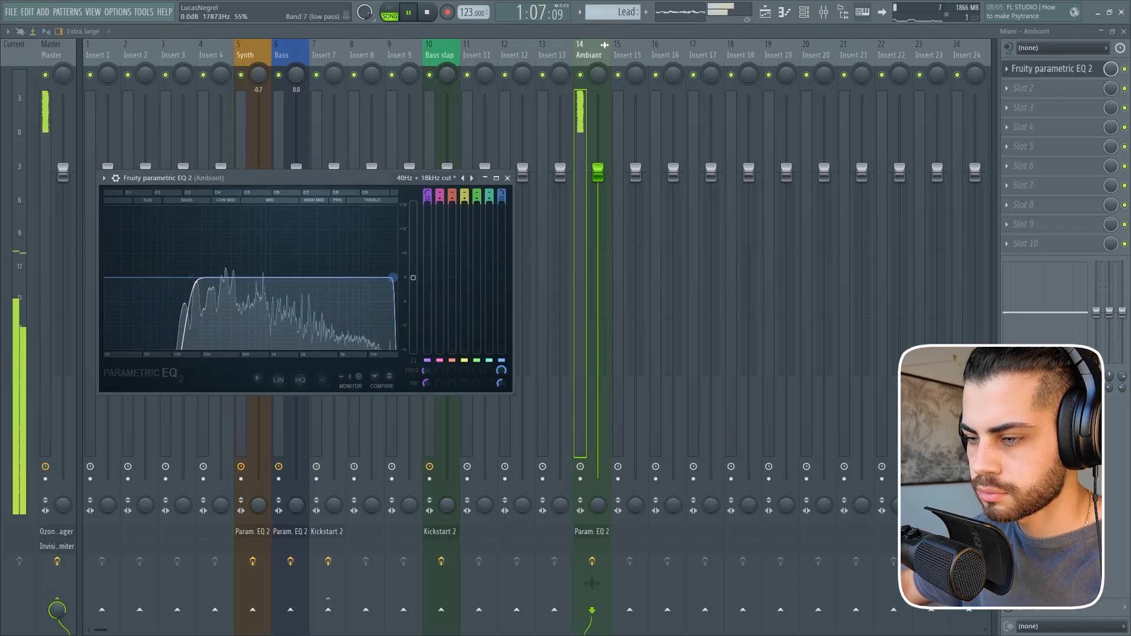
{"action": "mouse_move", "coordinate": [393, 277]}
{"action": "left_mouse_down"}
{"action": "mouse_move", "coordinate": [354, 277]}
{"action": "mouse_move", "coordinate": [377, 277]}
{"action": "left_mouse_up"}
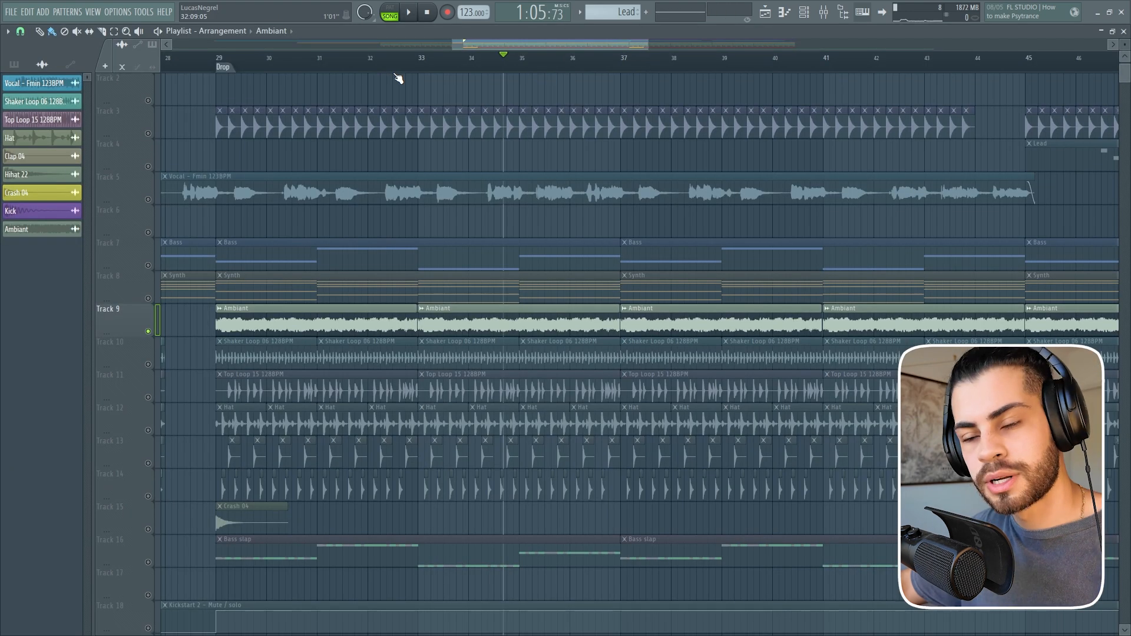